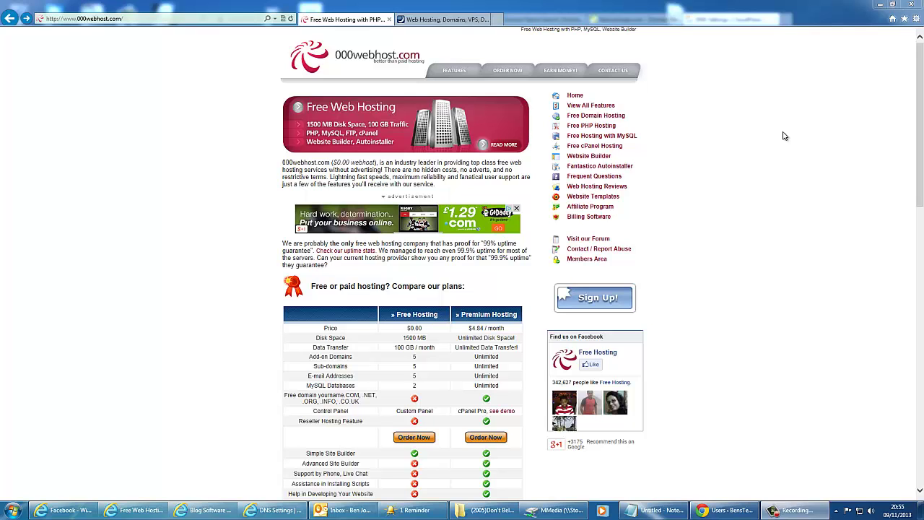
Step: Switch to the DreamHost 'Web Hosting, Domains, VPS' homepage tab
click(444, 19)
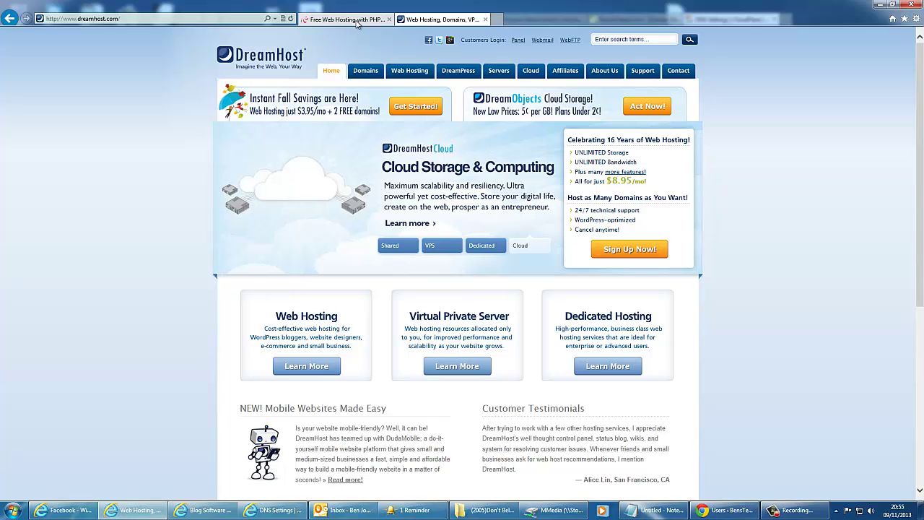
click(346, 19)
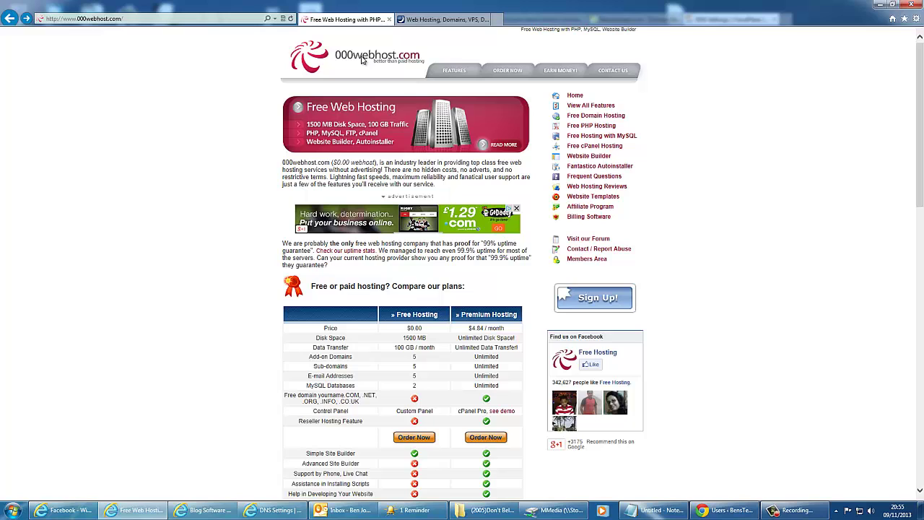
scroll(497, 389, down, 2)
scroll(498, 388, down, 2)
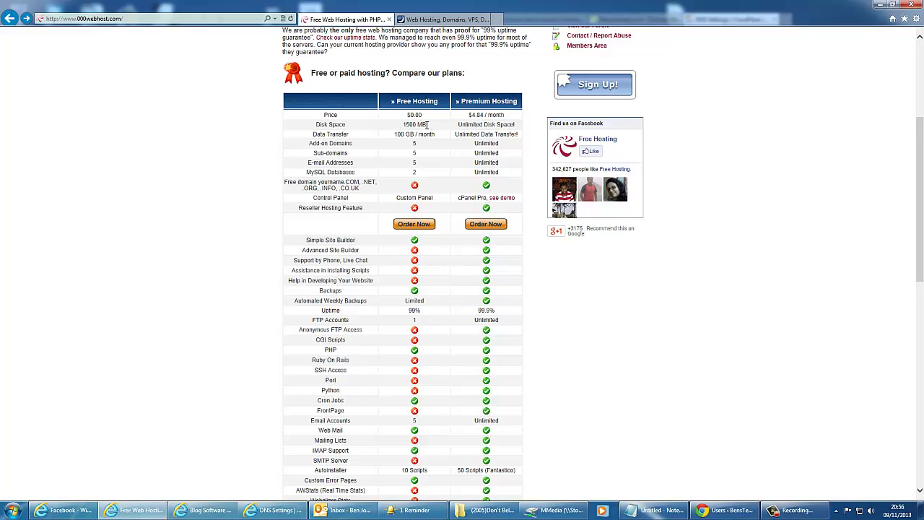
drag(444, 142, 387, 125)
click(415, 141)
Step: View DreamHost's shared hosting slide and scroll through its Web Hosting page details
click(463, 21)
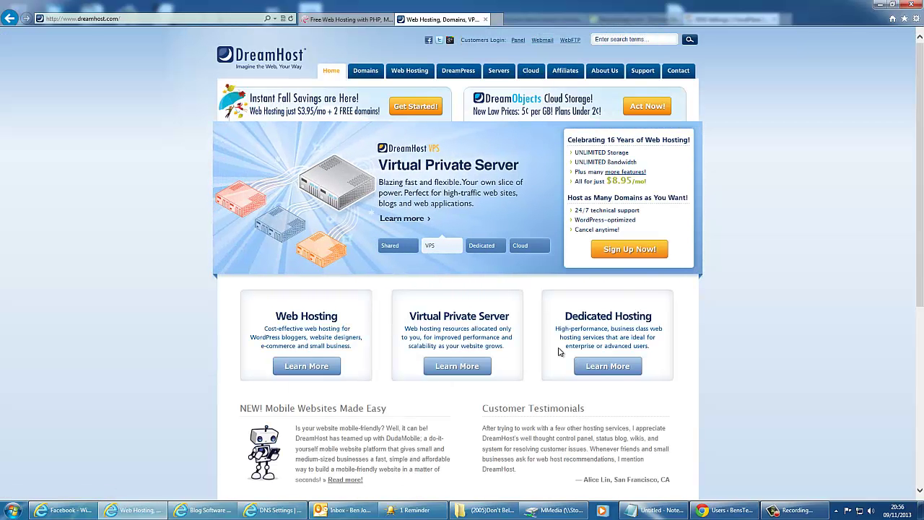
click(391, 246)
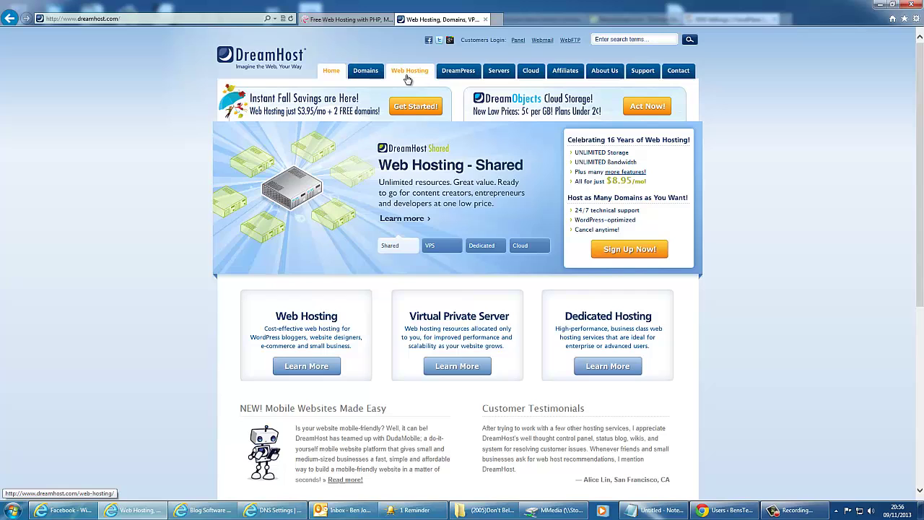
click(409, 72)
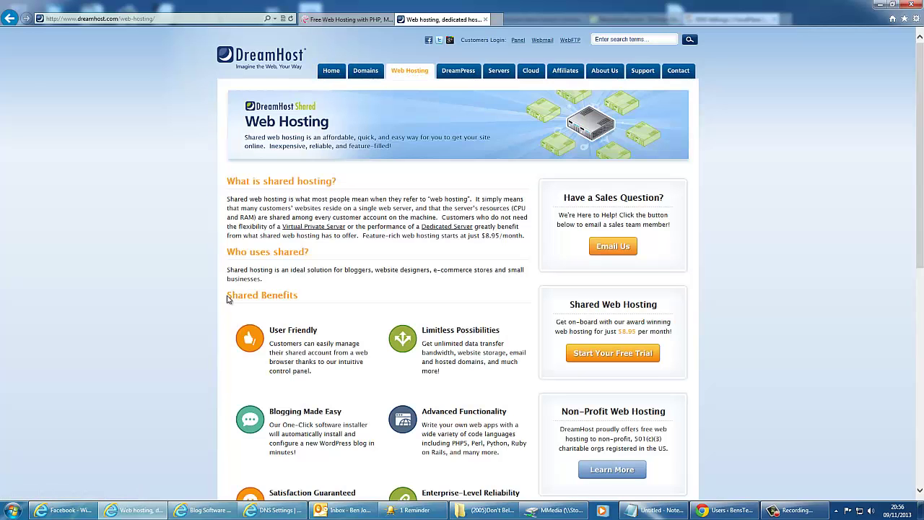
scroll(226, 300, down, 3)
scroll(227, 300, down, 5)
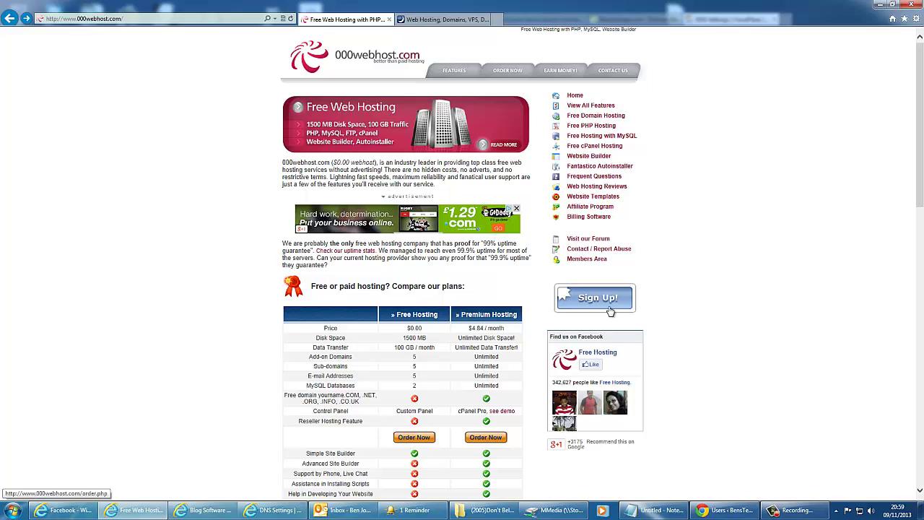
Step: Sign up for a free 000webhost account with the subdomain blogtest.freeiz.com
click(611, 312)
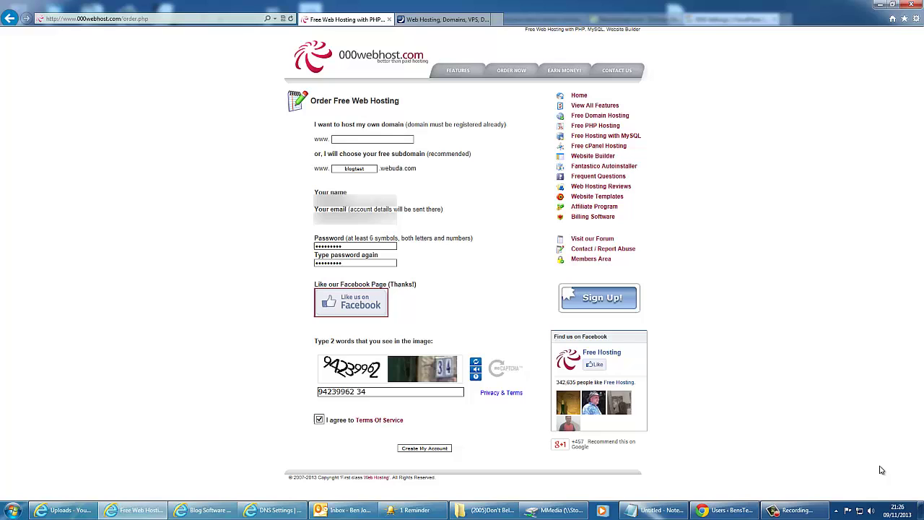
click(406, 450)
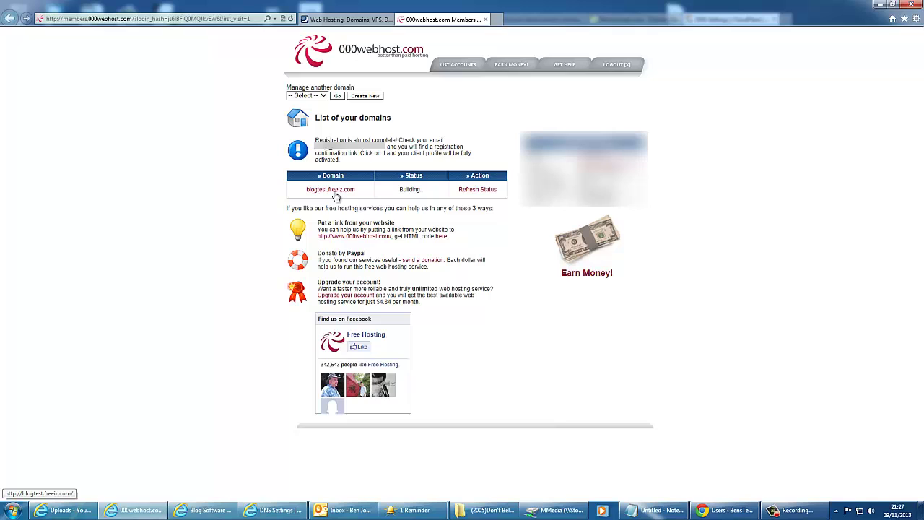
Step: Refresh blogtest.freeiz.com to Active, open its cPanel, and bring up CloudFlare DNS settings
click(479, 189)
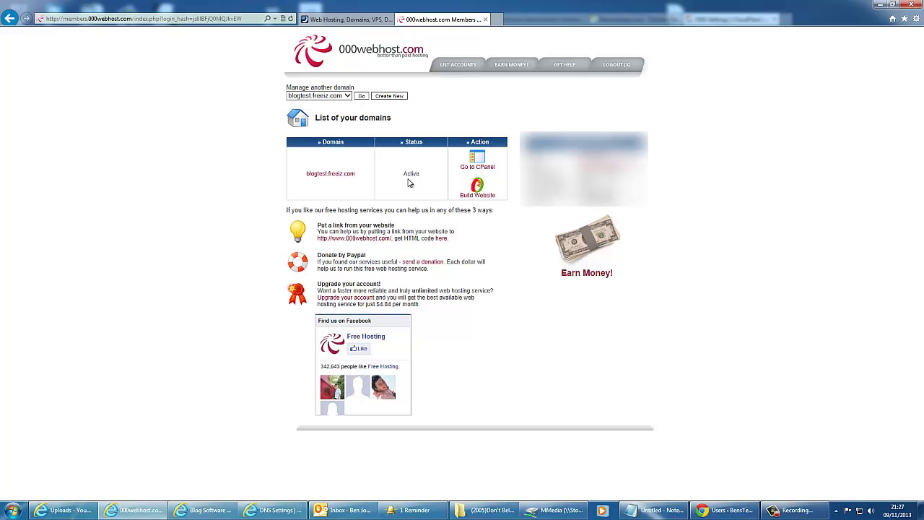
click(471, 169)
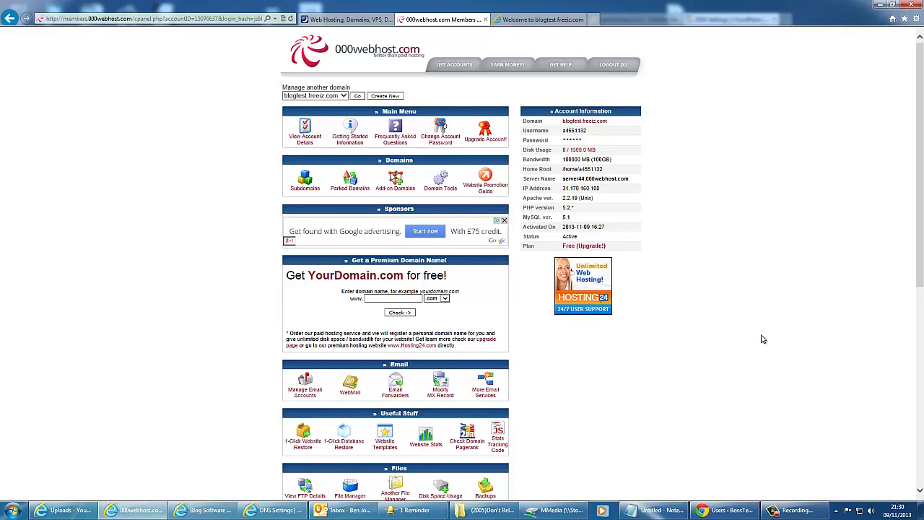
click(271, 509)
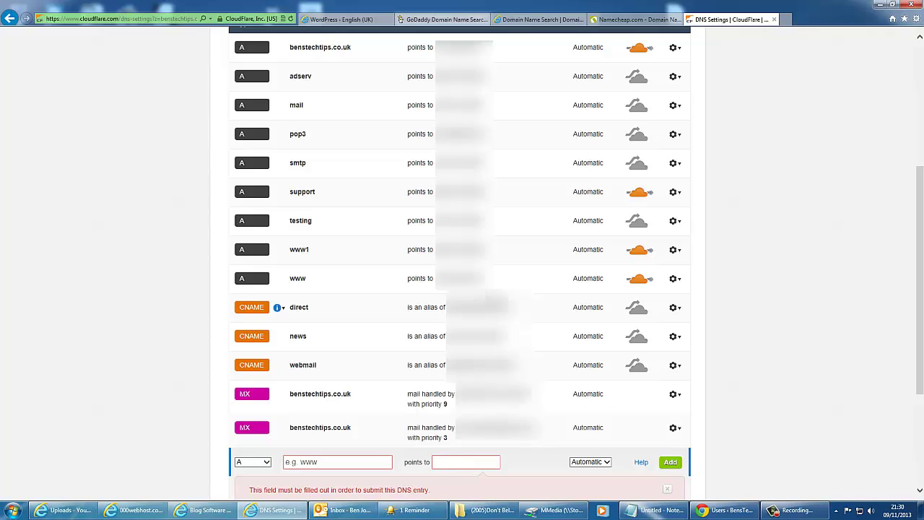
Step: Copy the account IP 31.170.160.108 from the 000webhost control panel
click(134, 510)
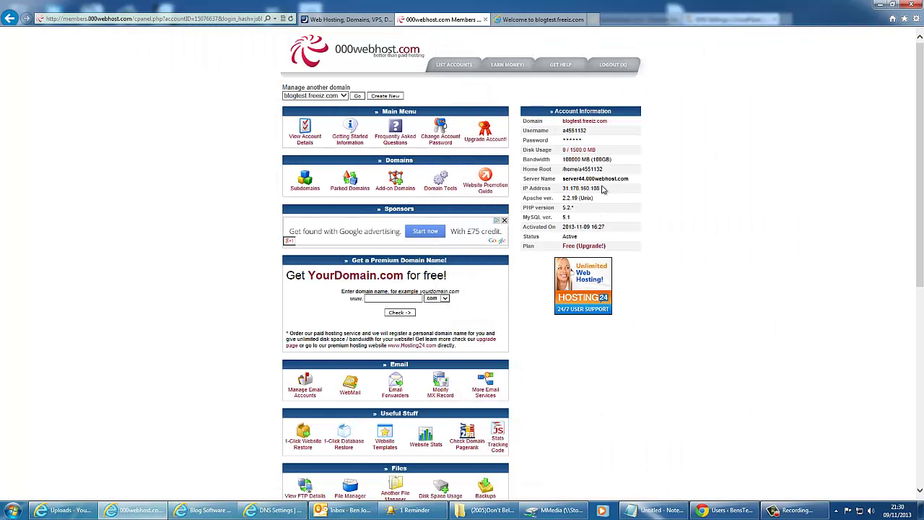
drag(603, 189, 562, 188)
right_click(570, 190)
click(593, 207)
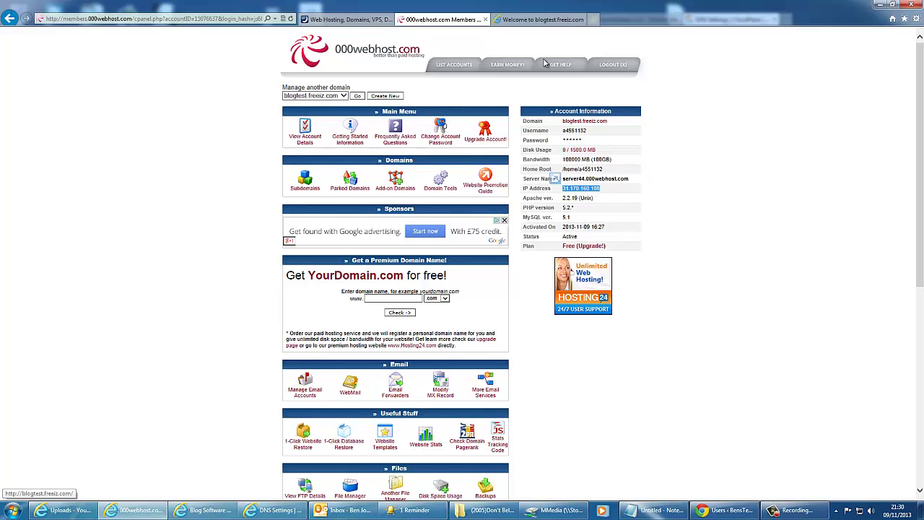
click(543, 20)
click(468, 20)
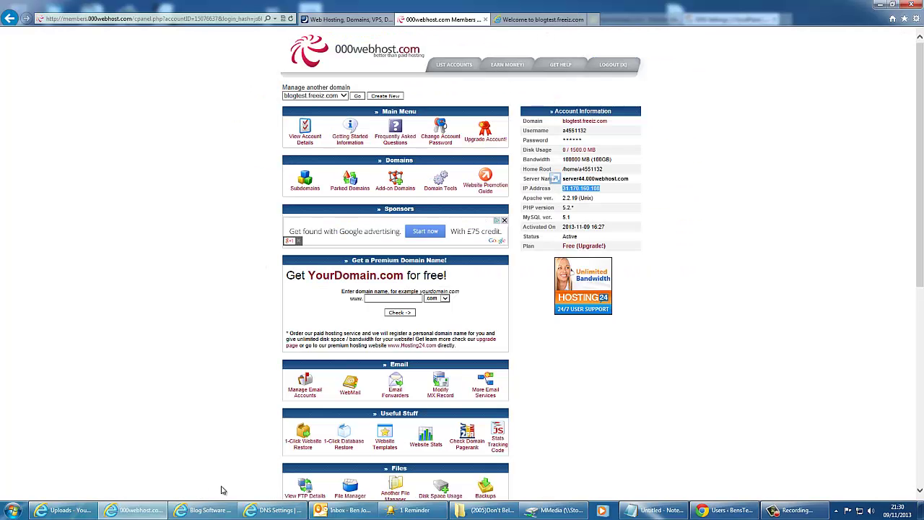
Step: Paste 31.170.160.108 as the CloudFlare A record's target and close the DNS settings
click(274, 510)
right_click(437, 469)
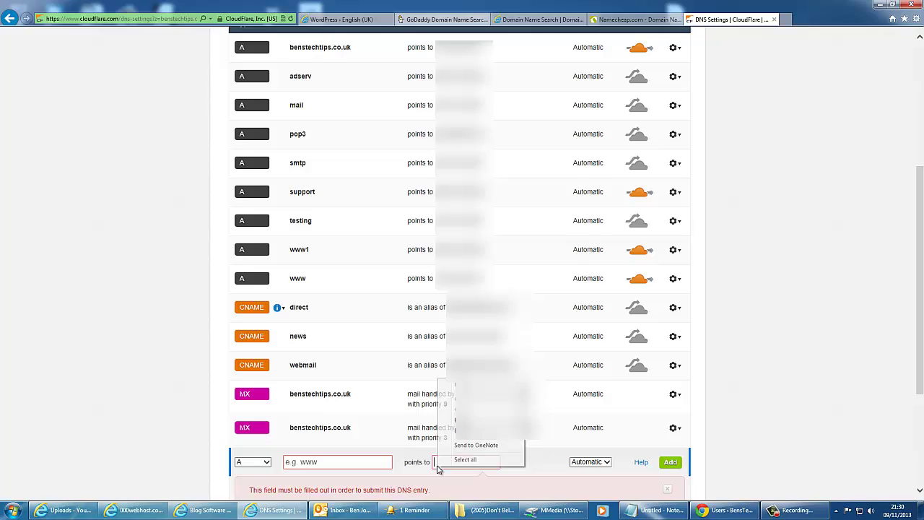
click(444, 426)
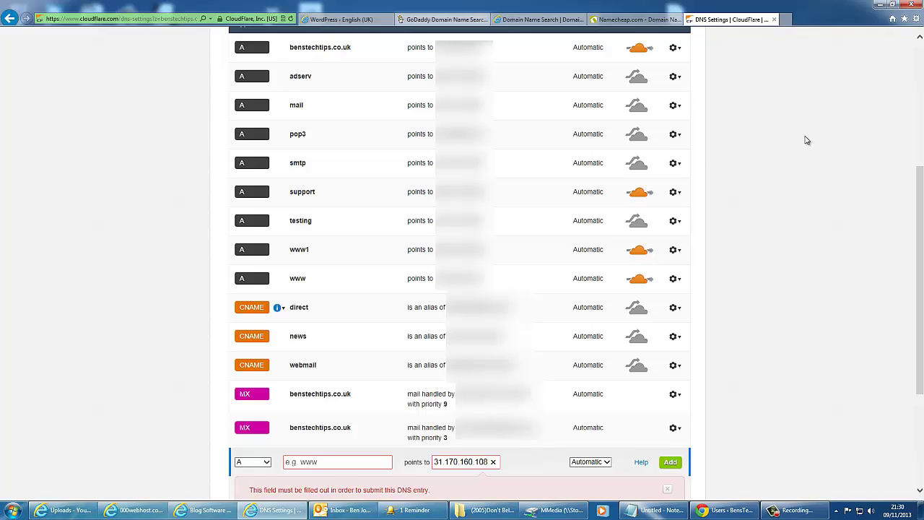
click(775, 20)
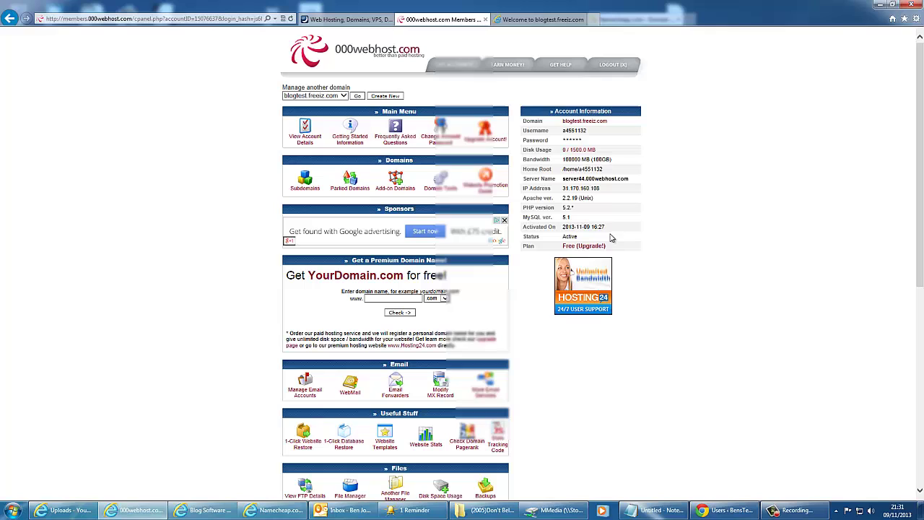
Step: Check the blogtest.freeiz.com welcome page, then scroll the control panel to the Files tools
click(535, 23)
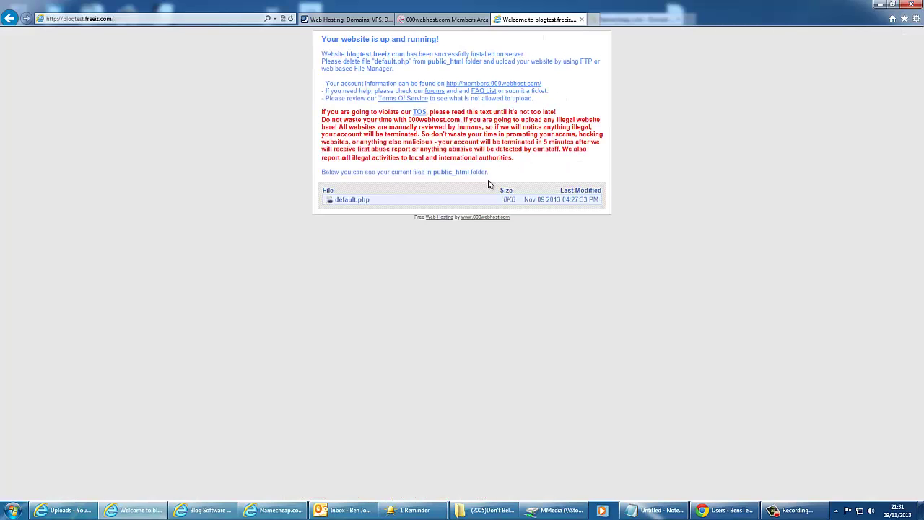
click(62, 19)
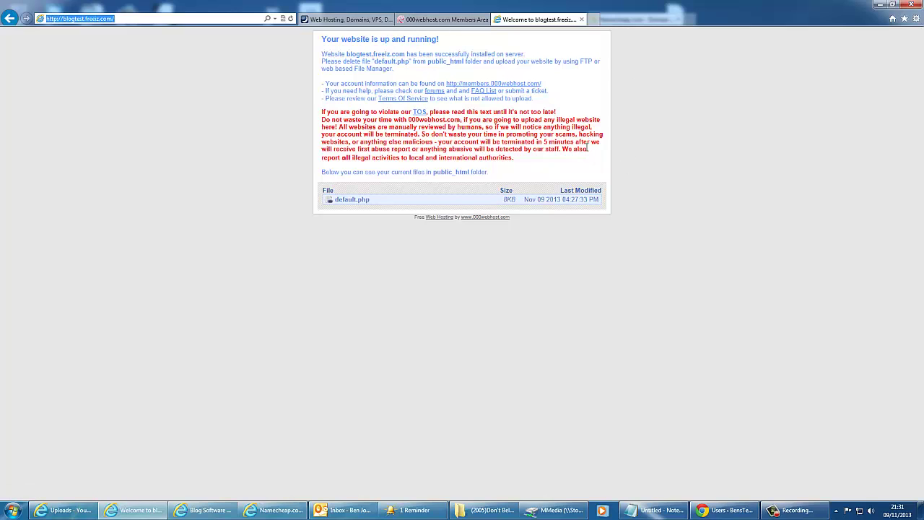
click(444, 20)
scroll(286, 254, down, 3)
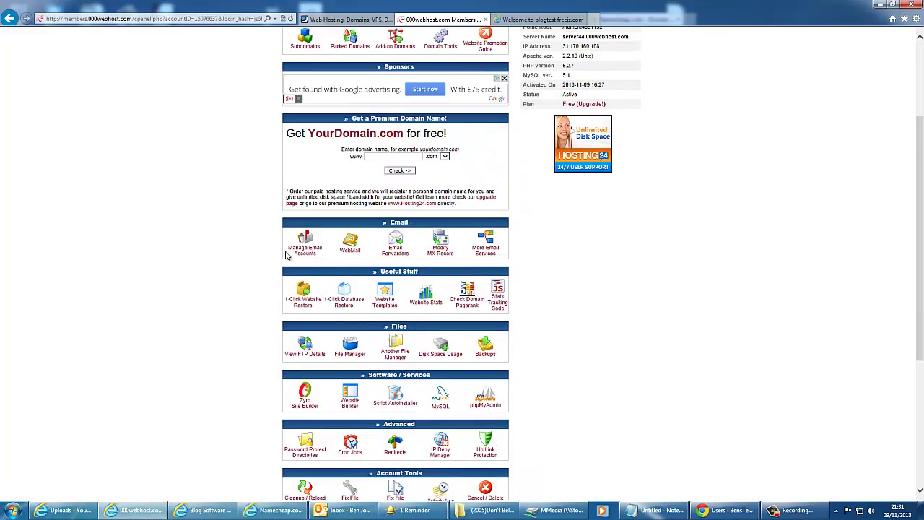
scroll(287, 255, down, 1)
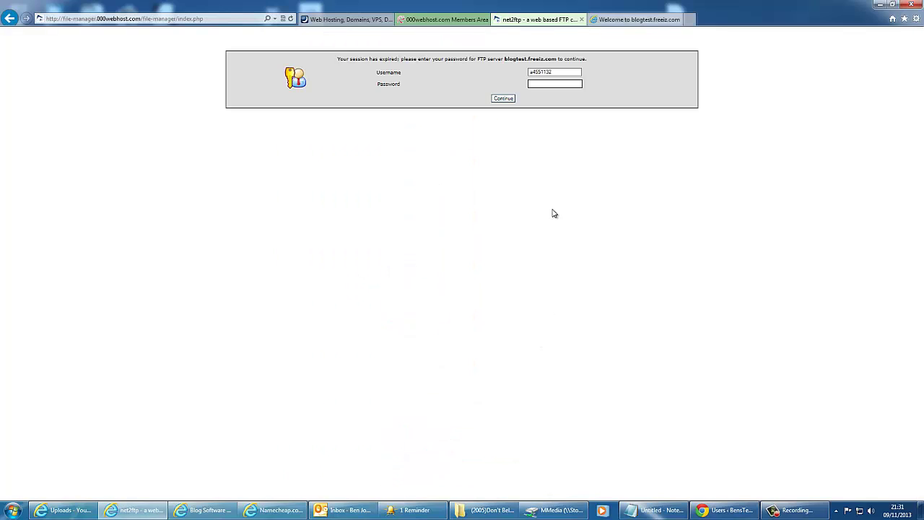
Step: Log into File Manager, delete default.php from public_html, and close the File Manager
key(Return)
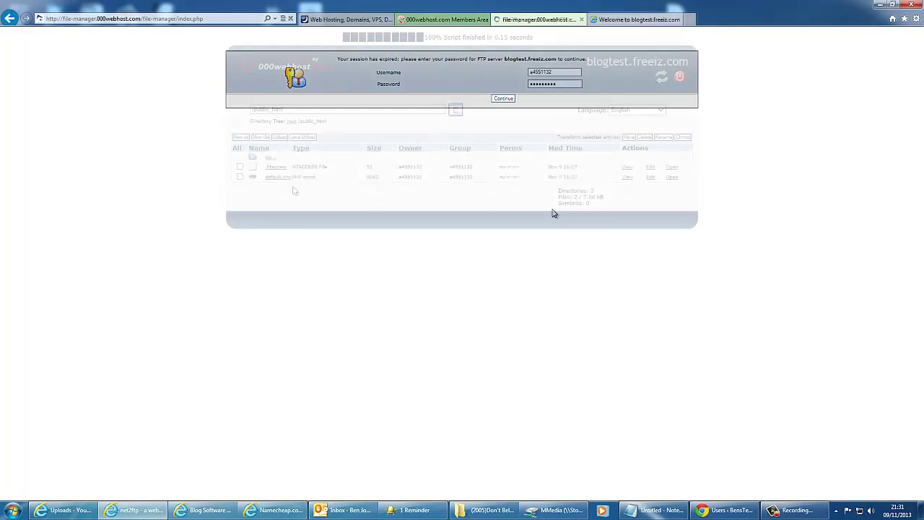
click(265, 181)
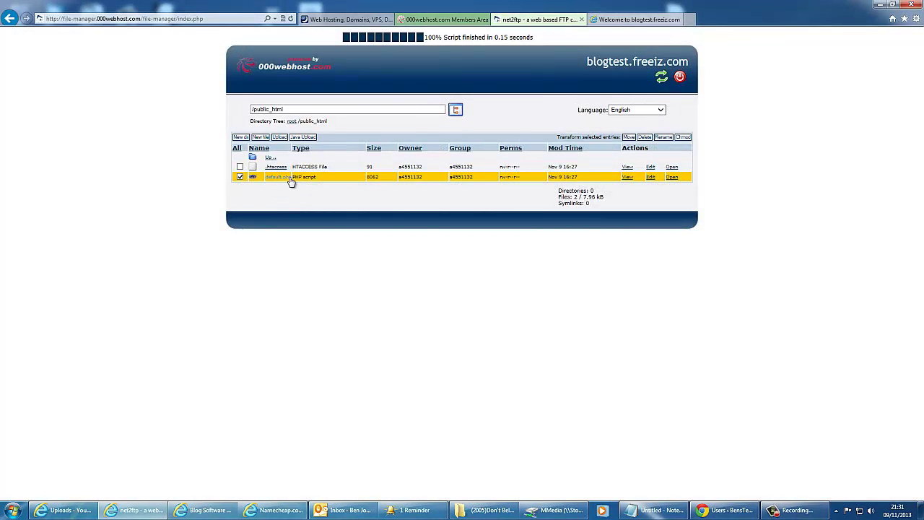
click(644, 137)
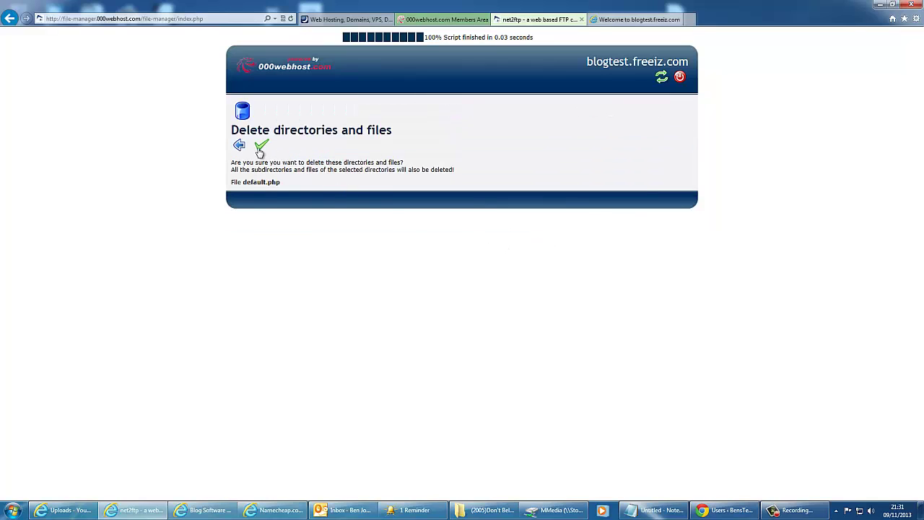
click(261, 145)
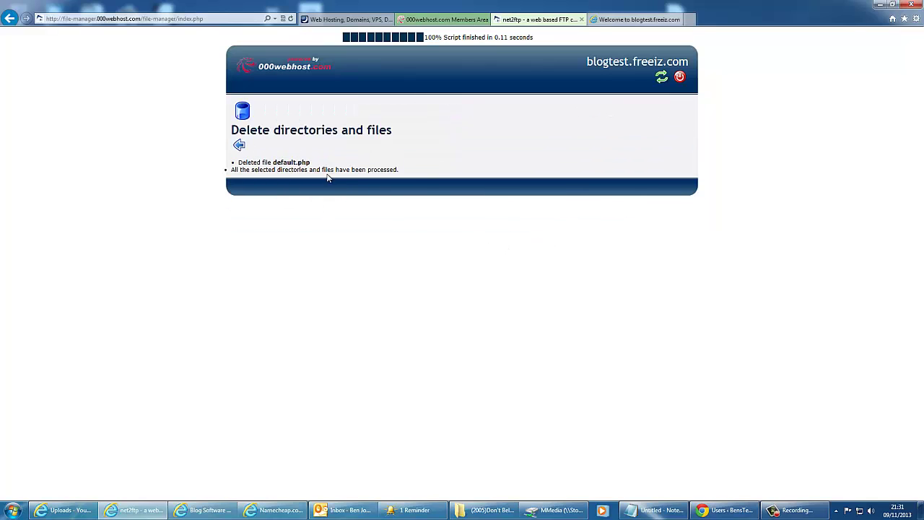
click(242, 145)
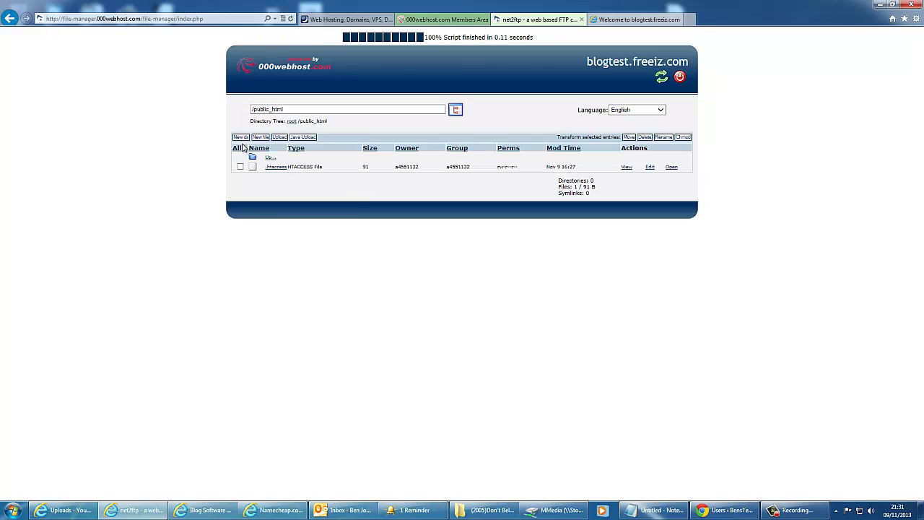
click(582, 19)
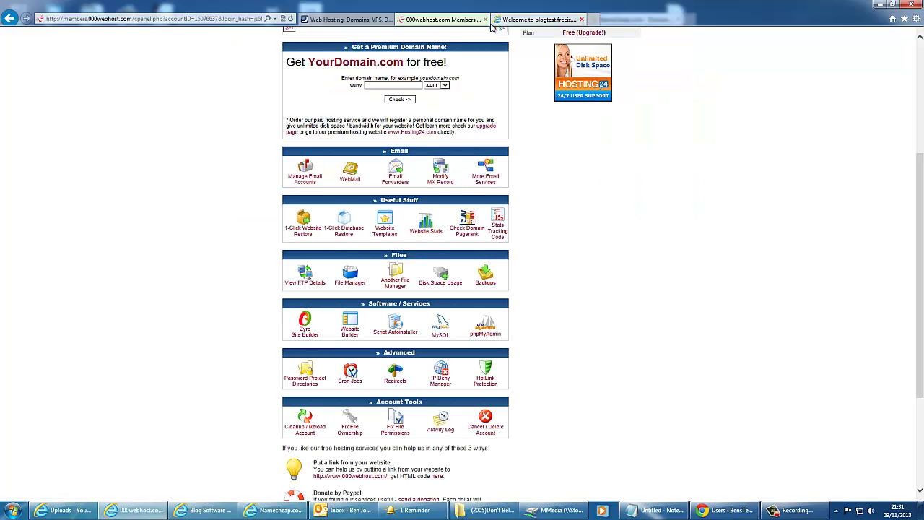
Step: Open the FTP login and upload details for blogtest.freeiz.com
click(302, 277)
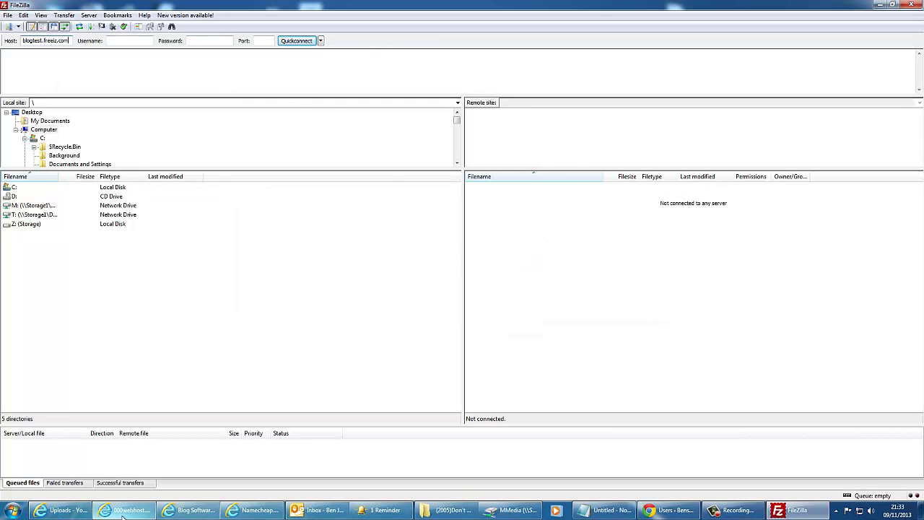
Step: Copy the FTP user name from the 000webhost FTP details page
click(123, 513)
double_click(459, 186)
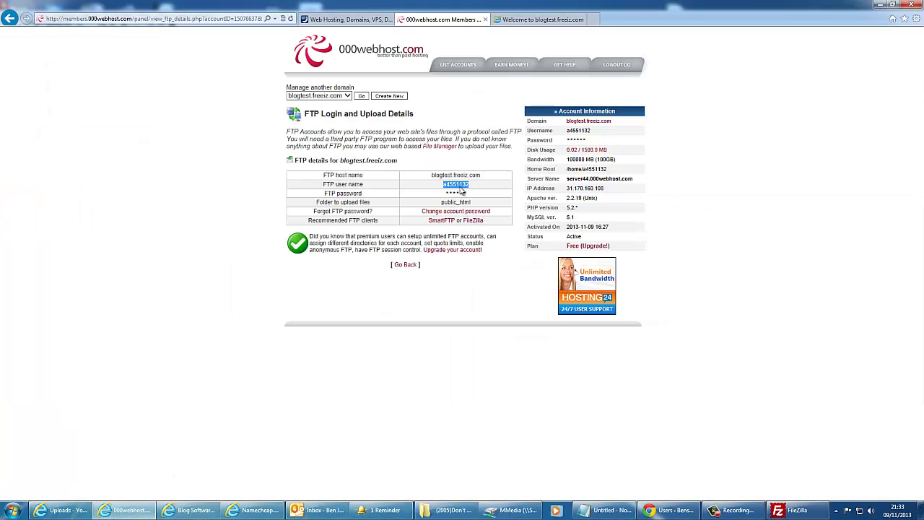
right_click(462, 188)
click(484, 205)
Step: Quickconnect FileZilla to blogtest.freeiz.com with the FTP credentials and open public_html
click(794, 510)
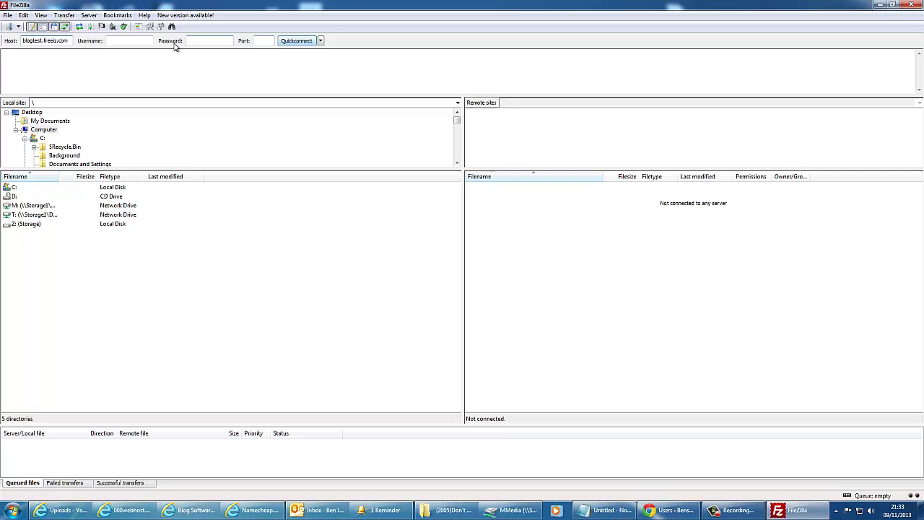
click(137, 41)
key(ctrl+v)
key(Tab)
click(293, 42)
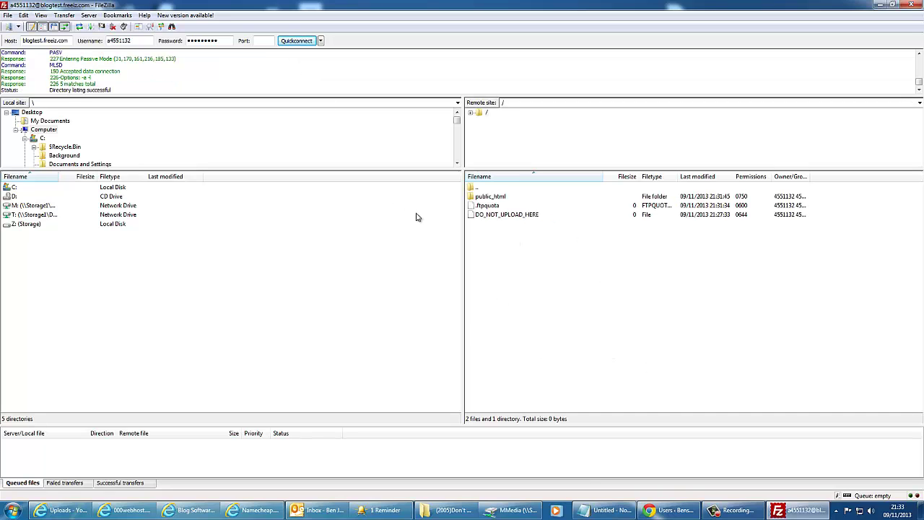
double_click(494, 198)
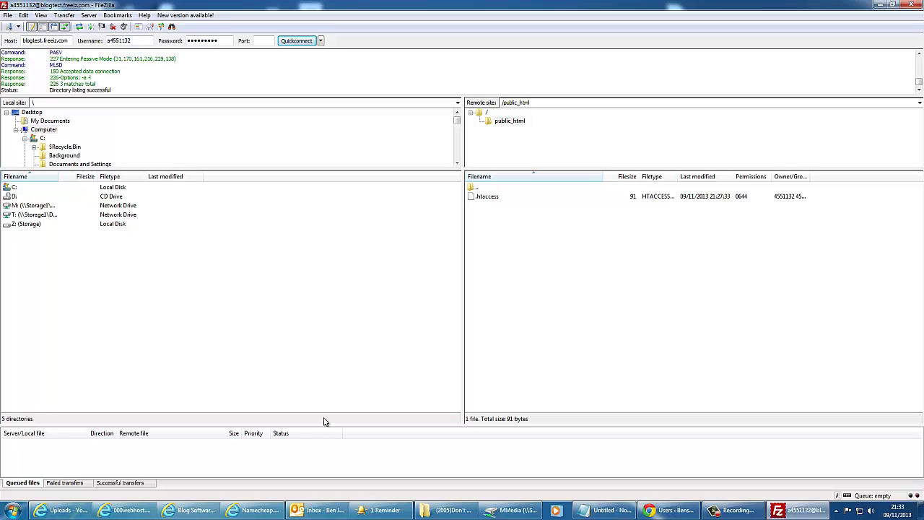
Step: Search for wordpress.org, then download and open the WordPress 3.7.1 zip
mouse_move(84, 515)
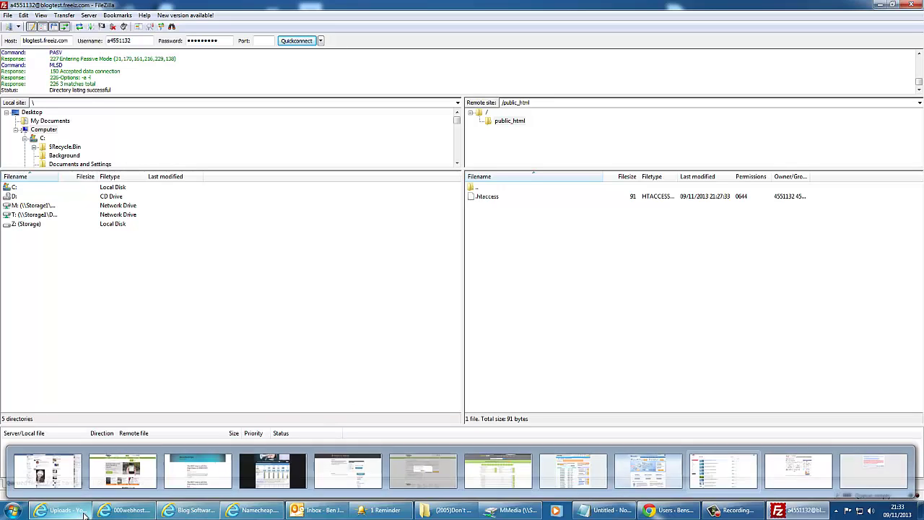
click(874, 470)
text(w)
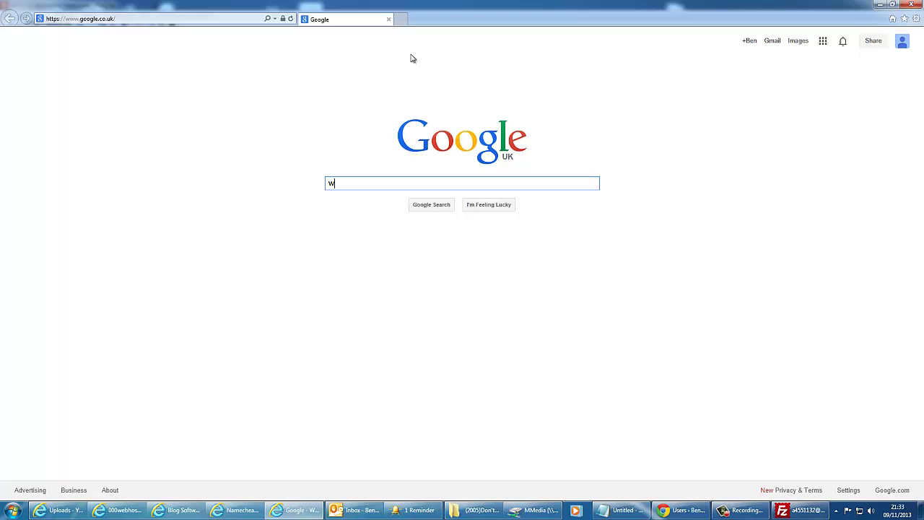
text(ordpress)
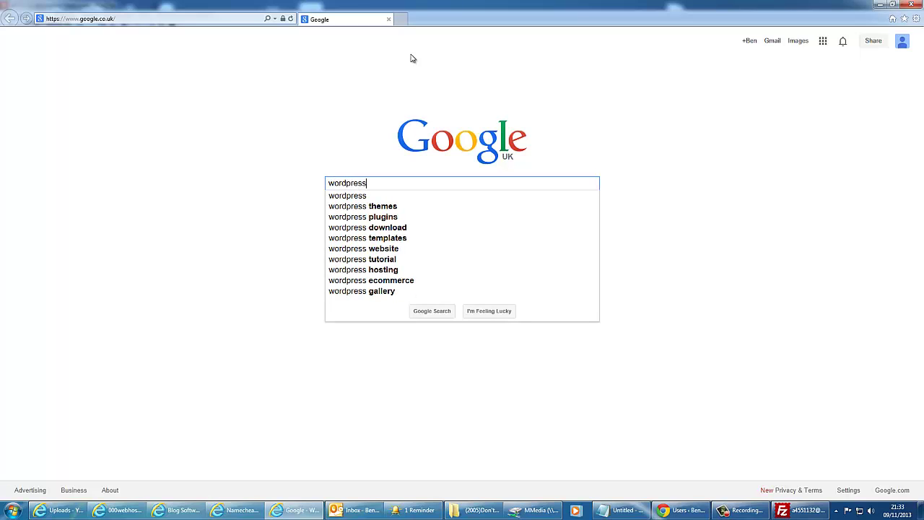
text(.org)
key(Return)
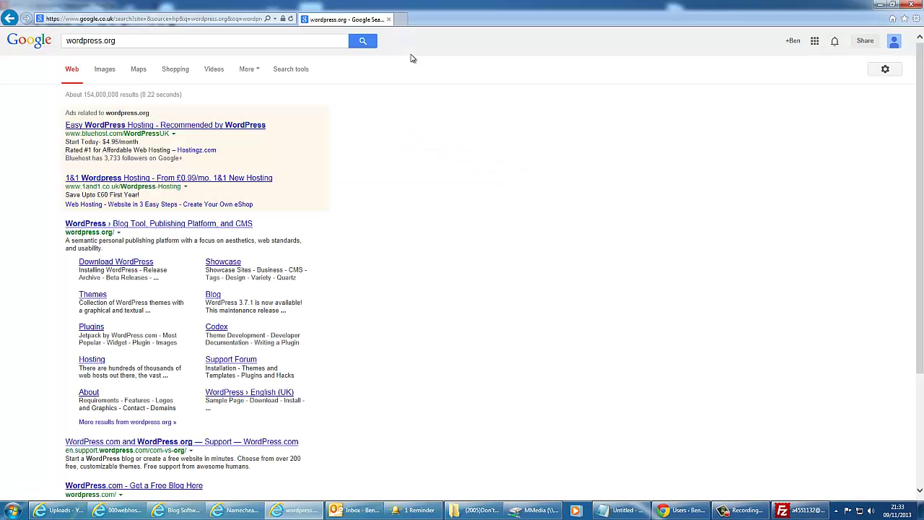
click(201, 223)
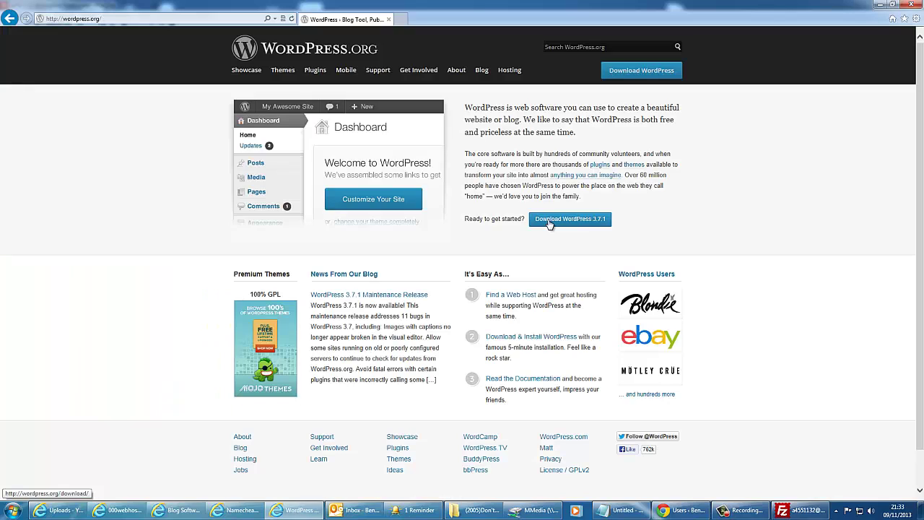
click(549, 222)
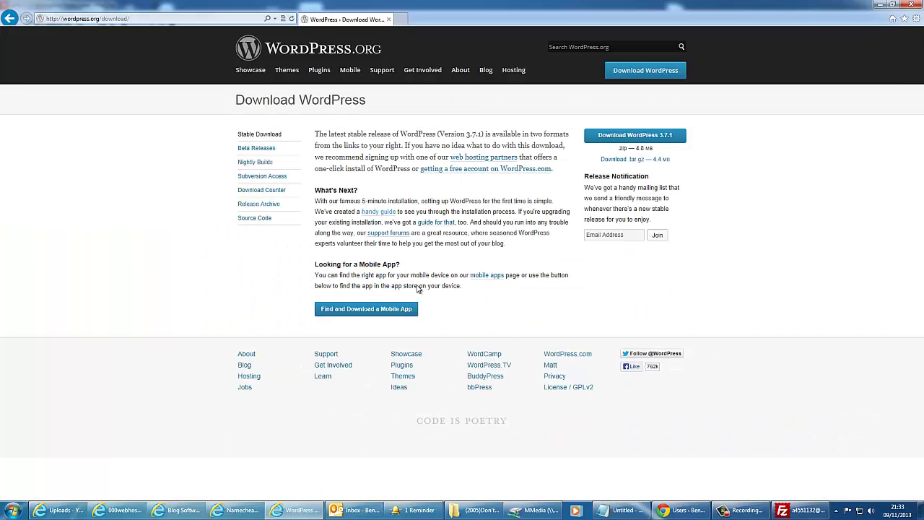
click(662, 138)
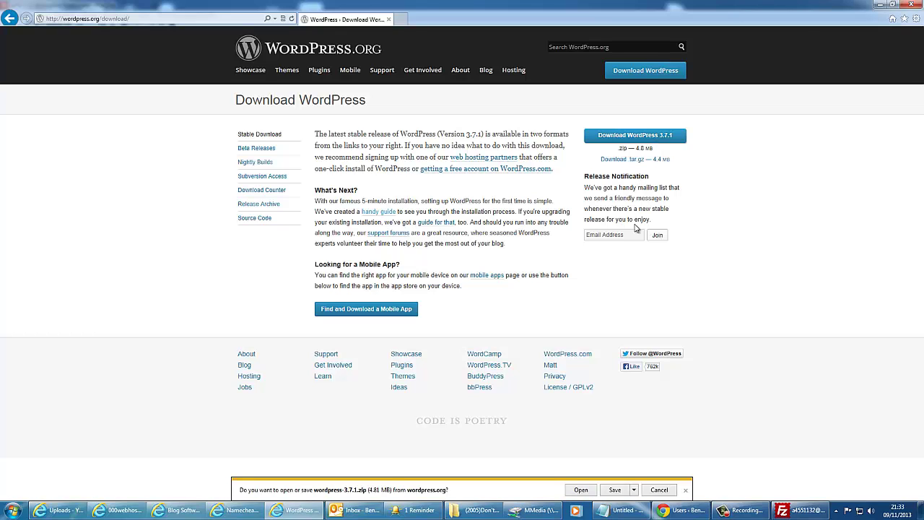
click(587, 494)
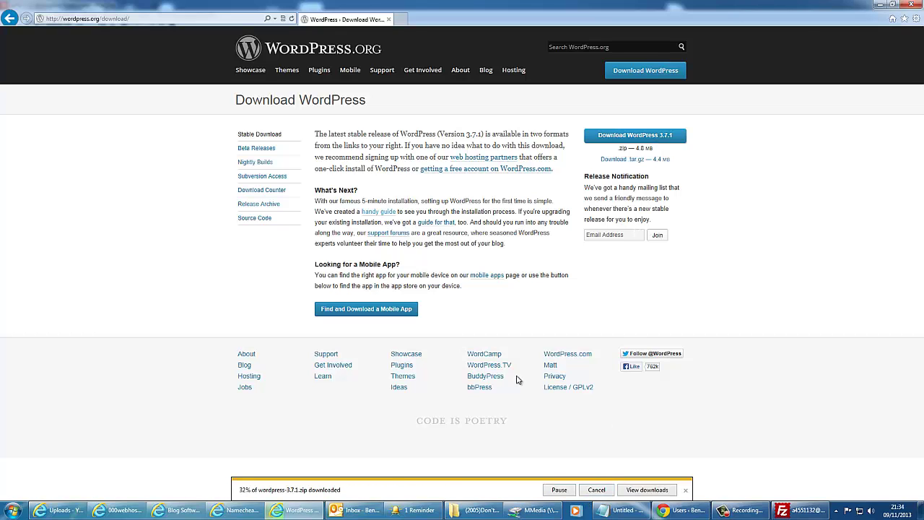
Step: Extract the WordPress zip and bring the extracted wordpress folder into view beside FileZilla
click(552, 348)
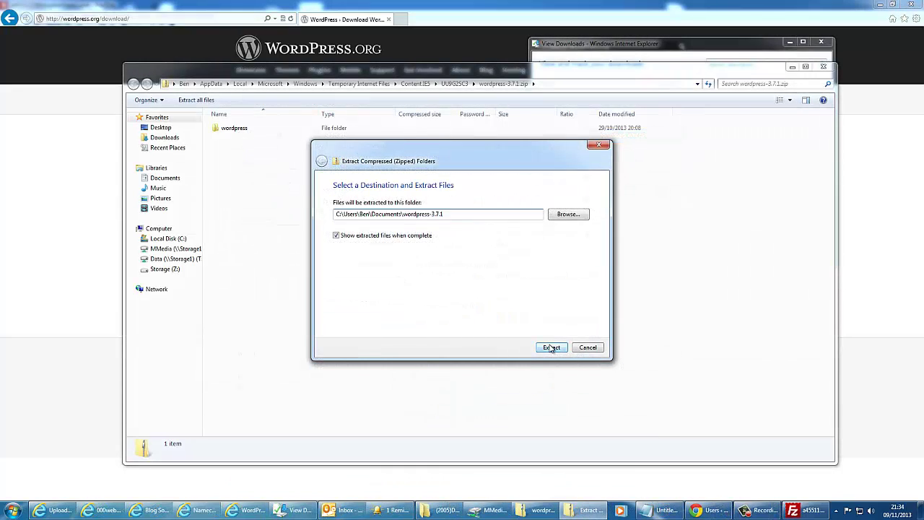
click(406, 290)
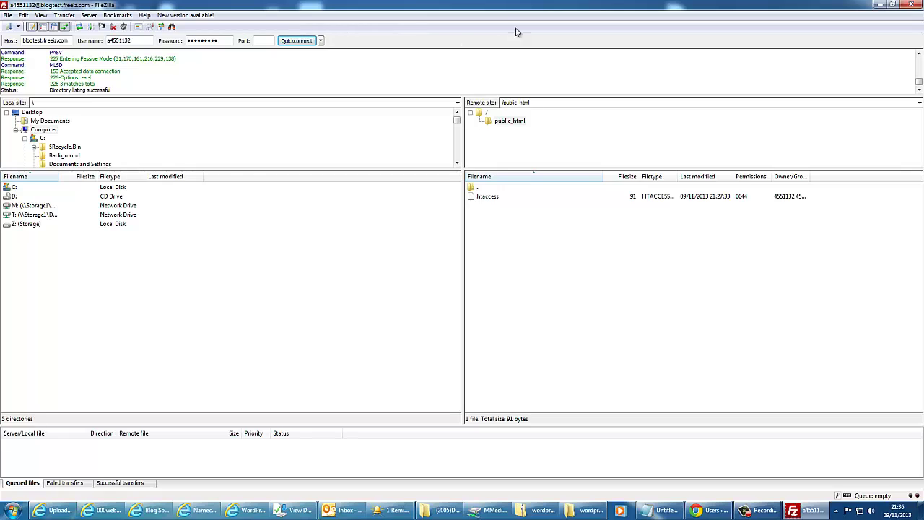
drag(516, 5, 667, 118)
click(306, 253)
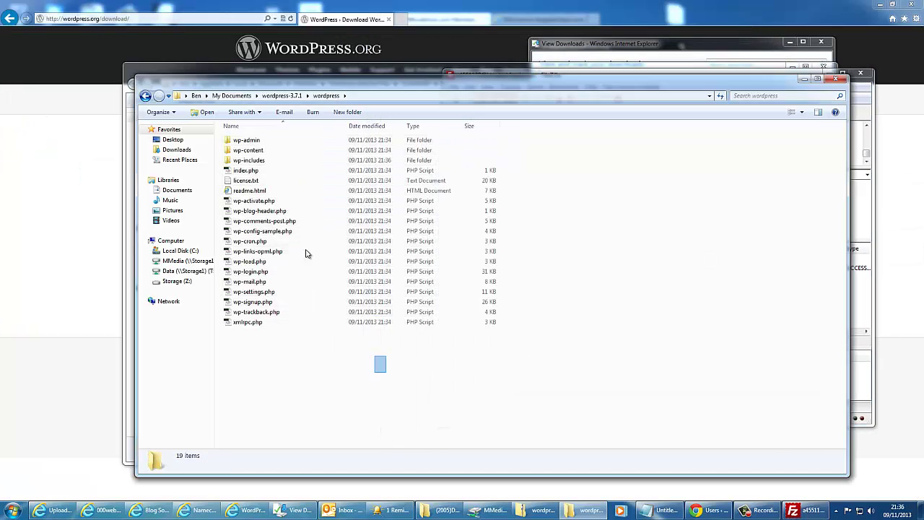
Step: Upload all 19 WordPress files and folders into public_html, then maximize FileZilla
drag(305, 253, 249, 134)
drag(369, 83, 245, 104)
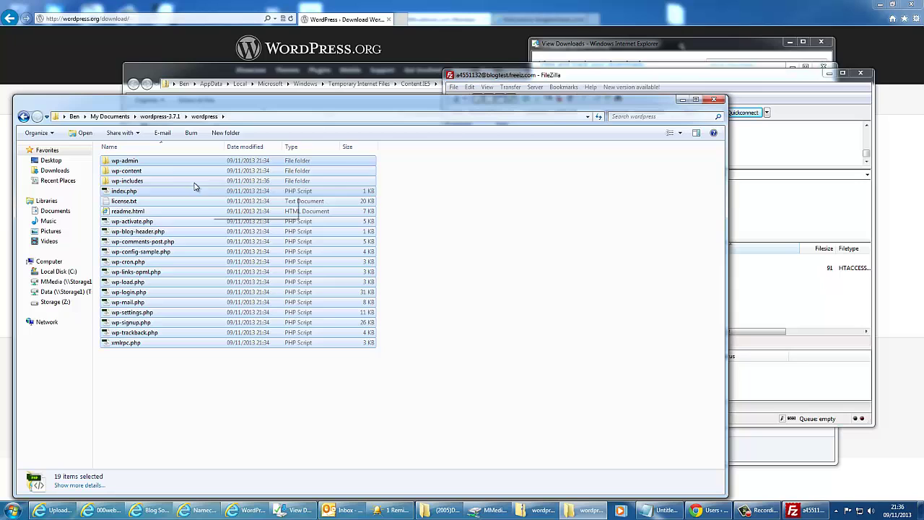
drag(193, 186, 780, 286)
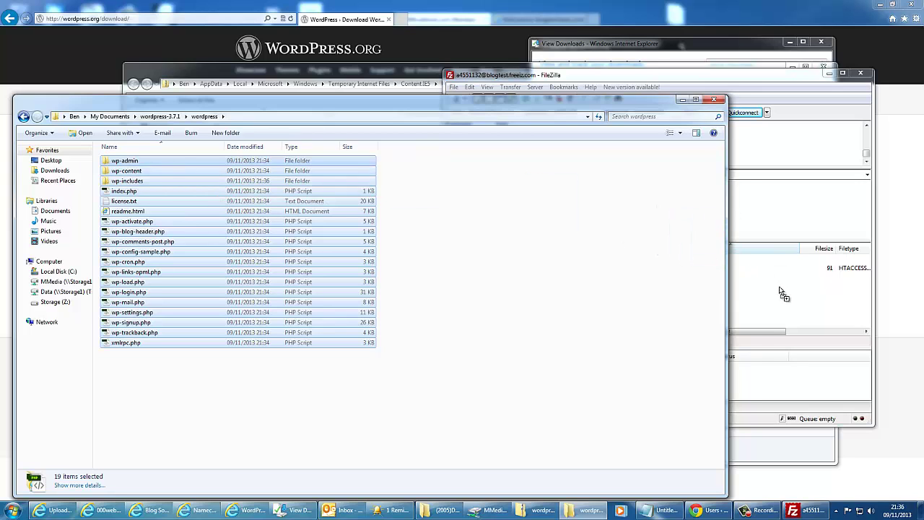
click(777, 233)
double_click(650, 74)
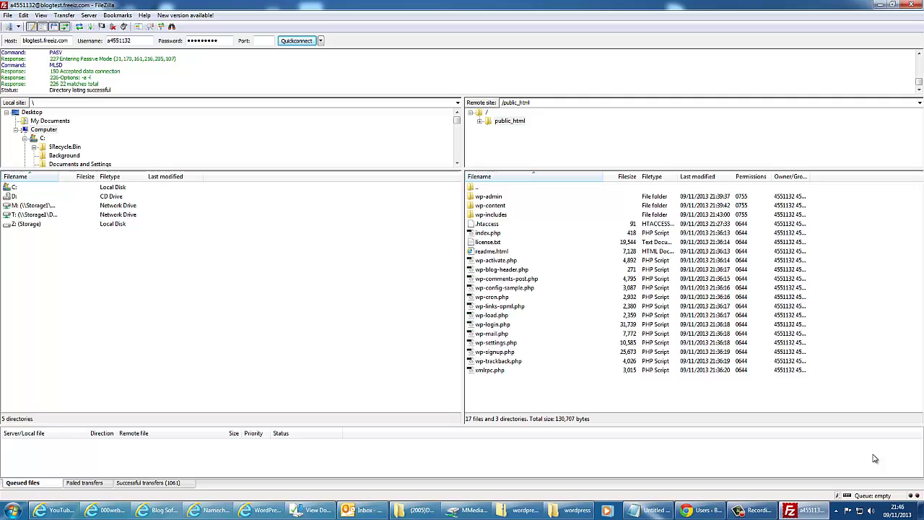
Step: Reload blogtest.freeiz.com in the browser and begin WordPress's Create a Configuration File setup
click(107, 510)
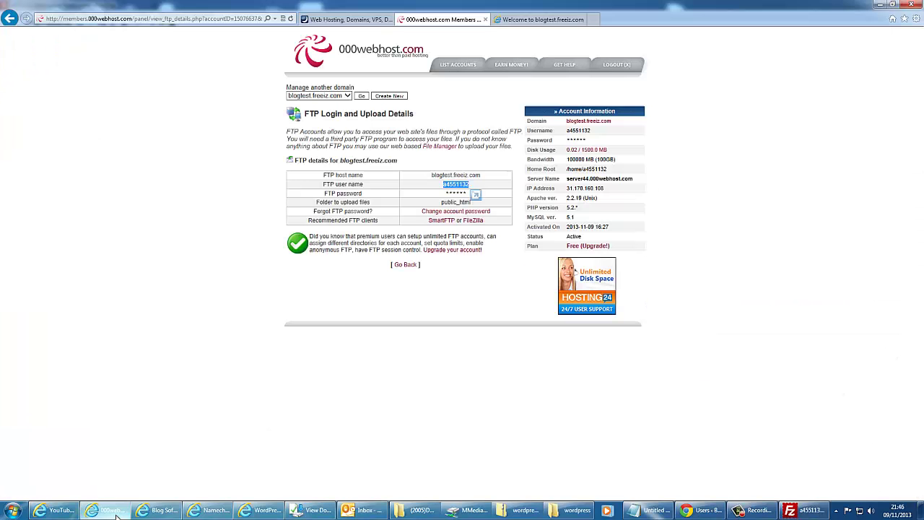
click(514, 23)
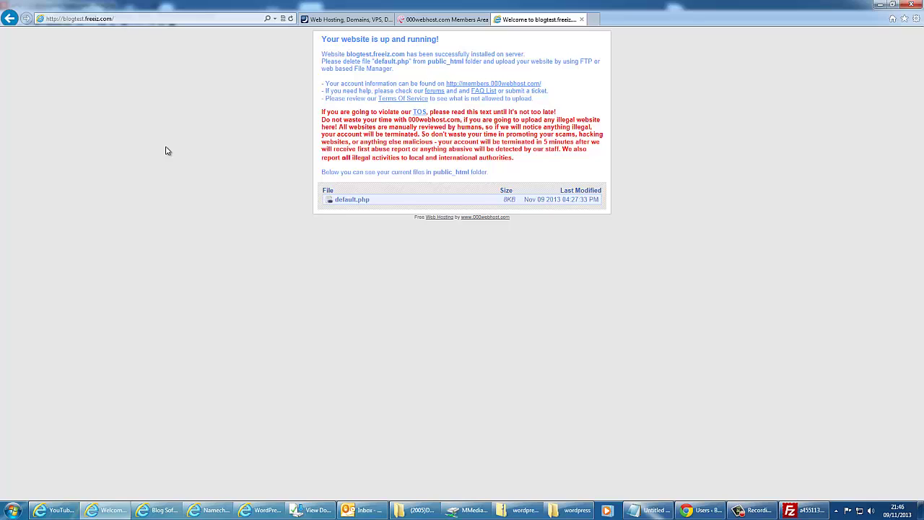
key(F5)
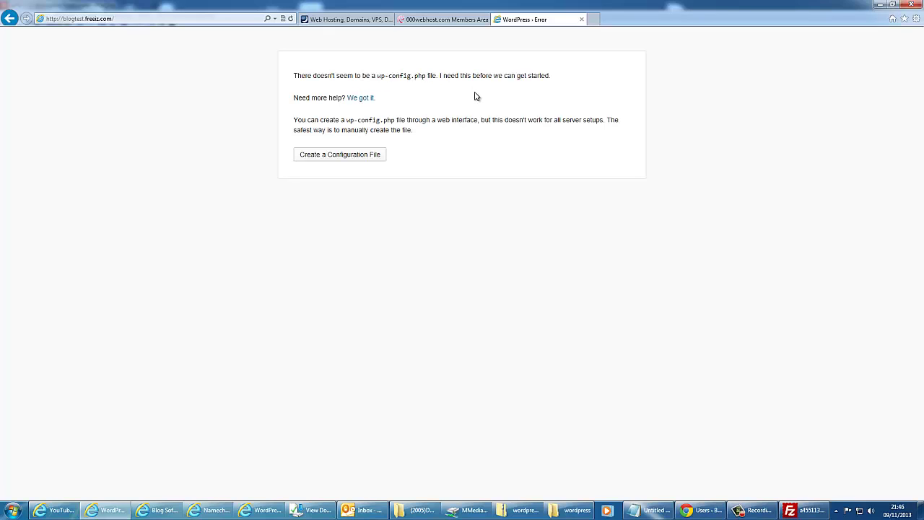
click(338, 159)
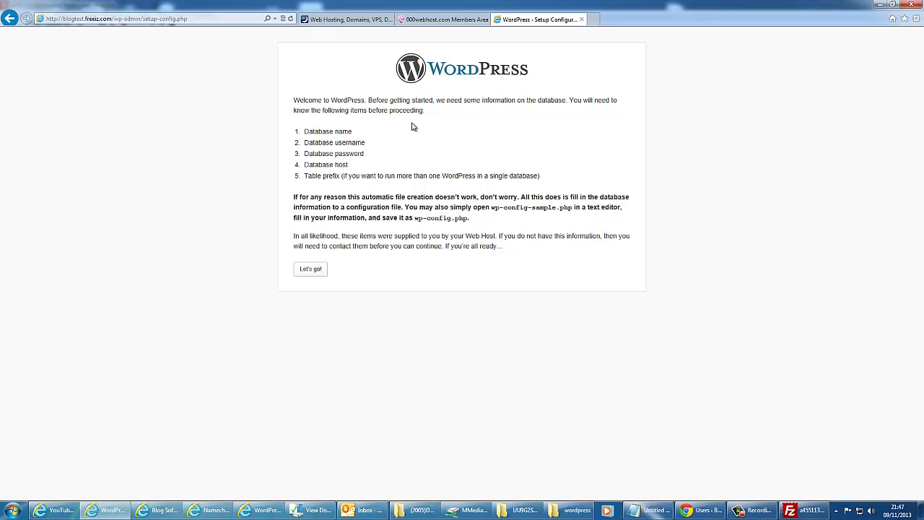
Step: Create a new MySQL database named test, with its user and password, in the hosting panel
click(434, 24)
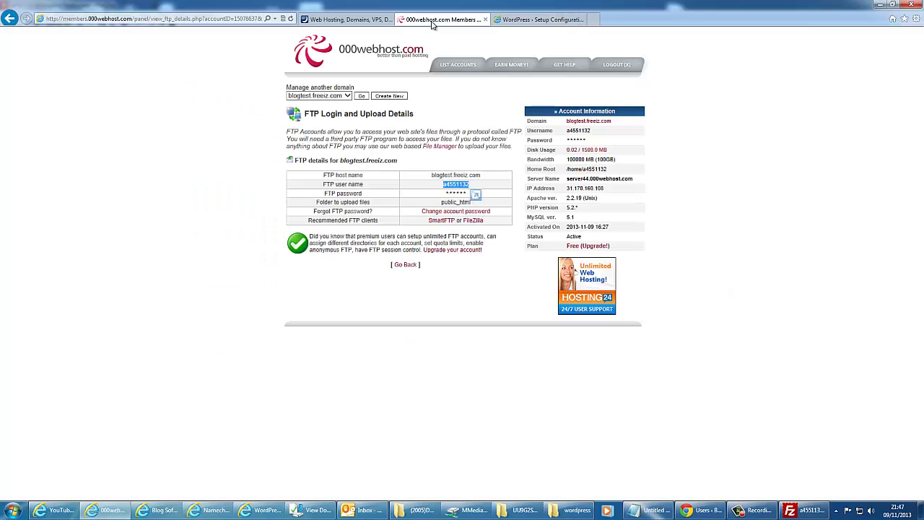
key(BackSpace)
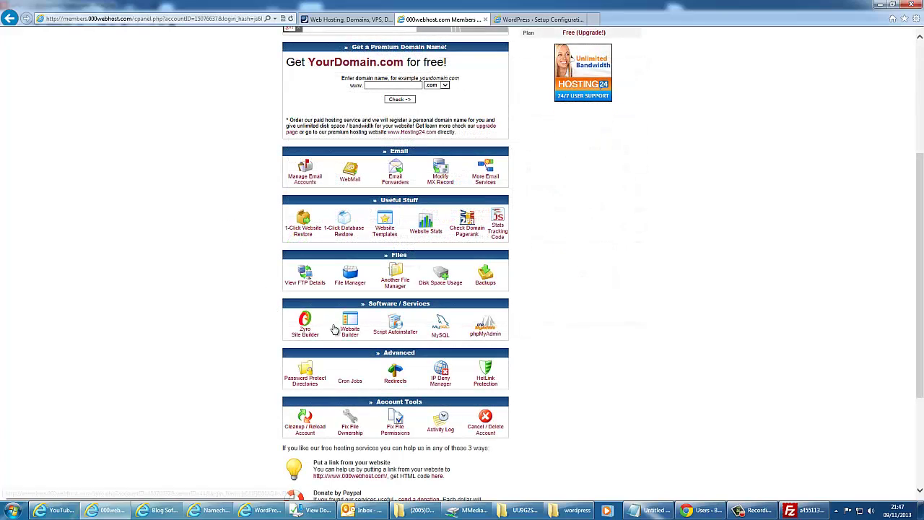
click(438, 338)
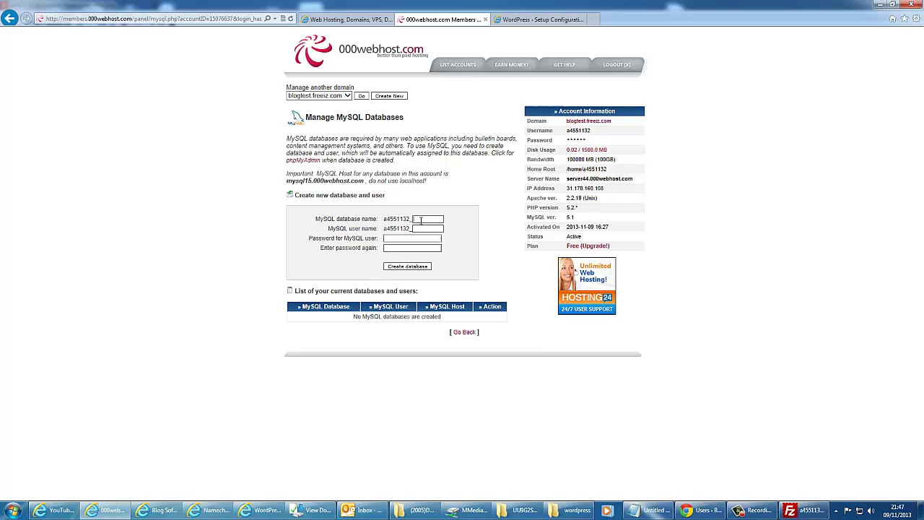
click(421, 221)
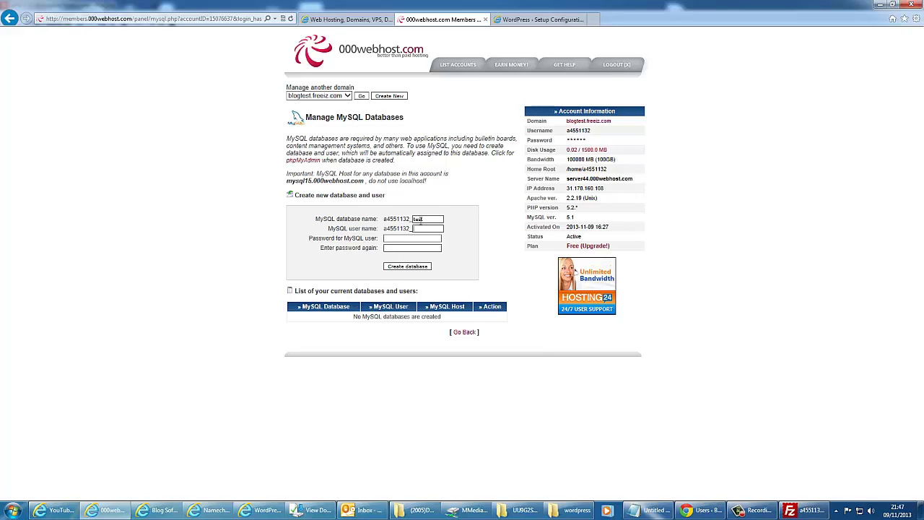
text(test)
key(Tab)
text(test)
key(Tab)
text(test)
click(418, 266)
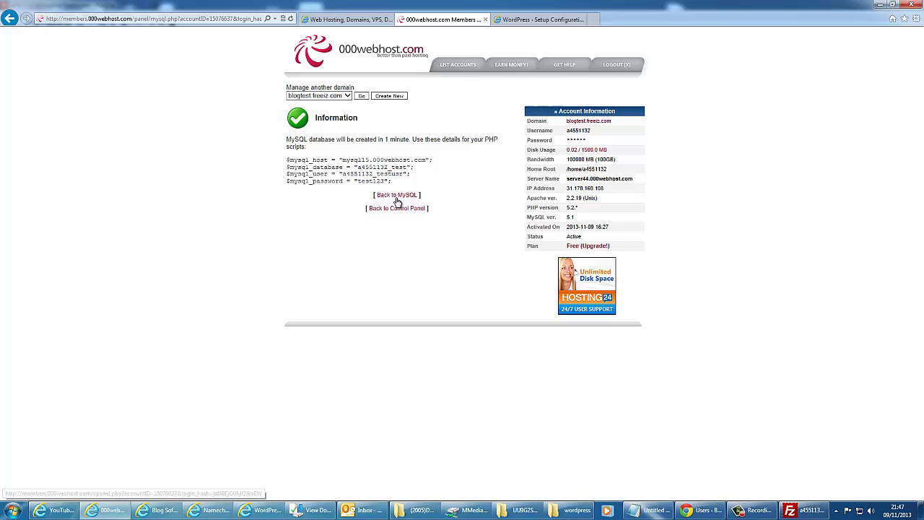
Step: Confirm in phpMyAdmin that the new database is empty, then close the phpMyAdmin tab
click(397, 208)
scroll(486, 348, down, 5)
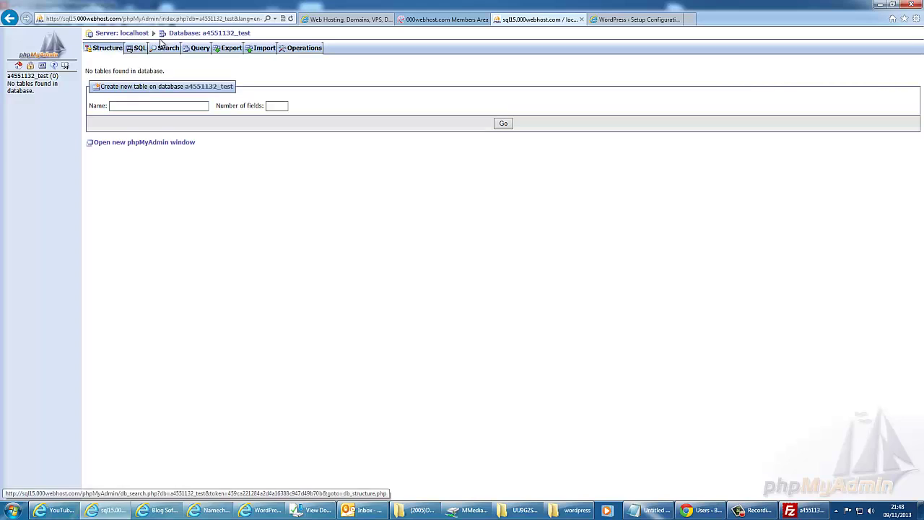
click(581, 19)
Step: Open the database form and paste the new hosting database name into Database Name
click(570, 21)
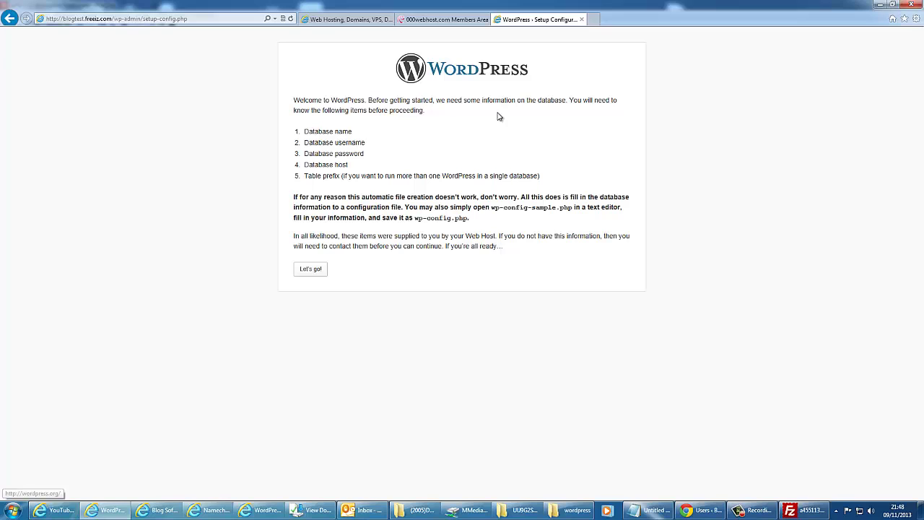
click(311, 269)
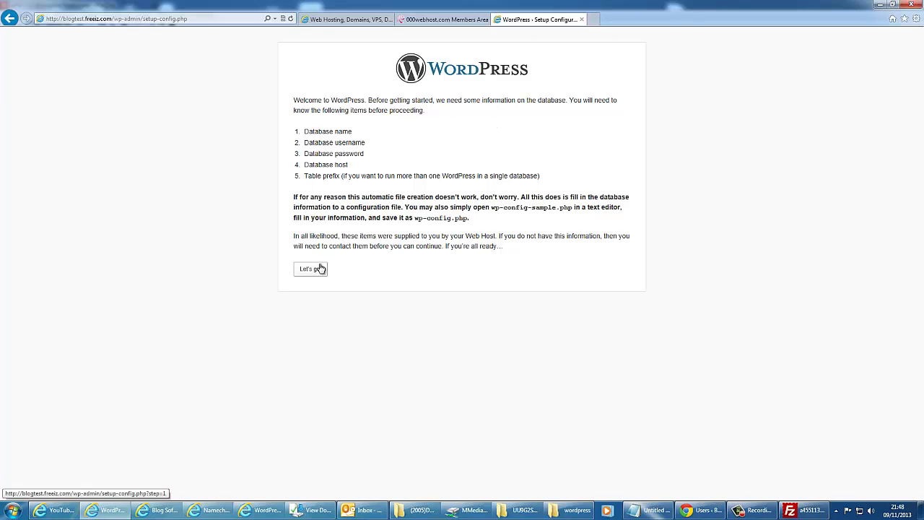
double_click(443, 128)
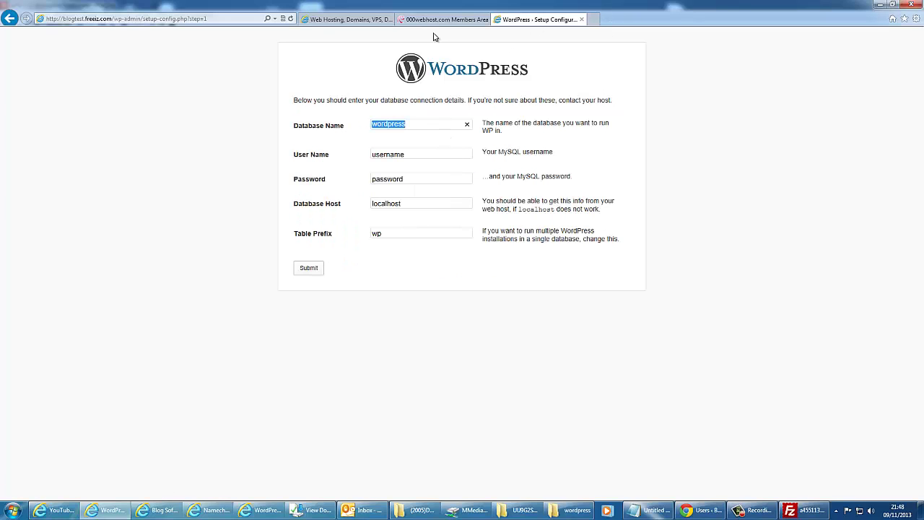
click(437, 20)
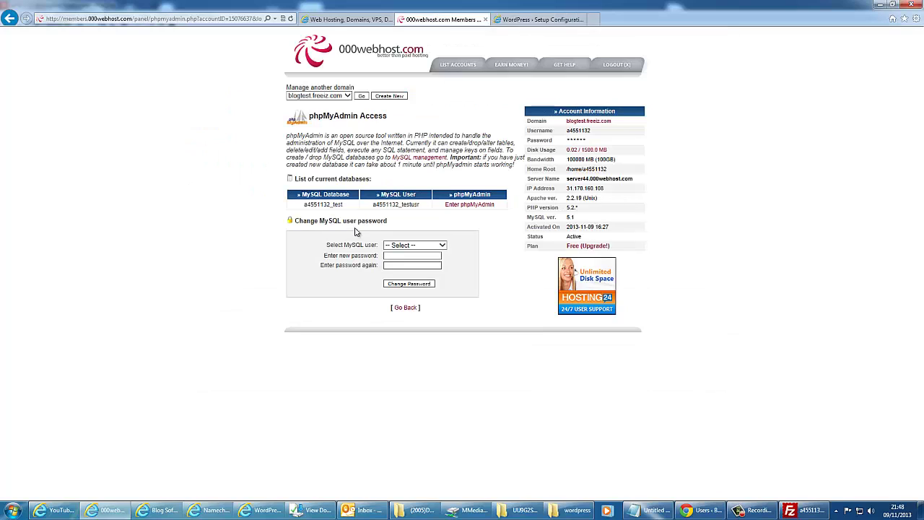
drag(349, 207, 302, 206)
key(ctrl+c)
click(539, 21)
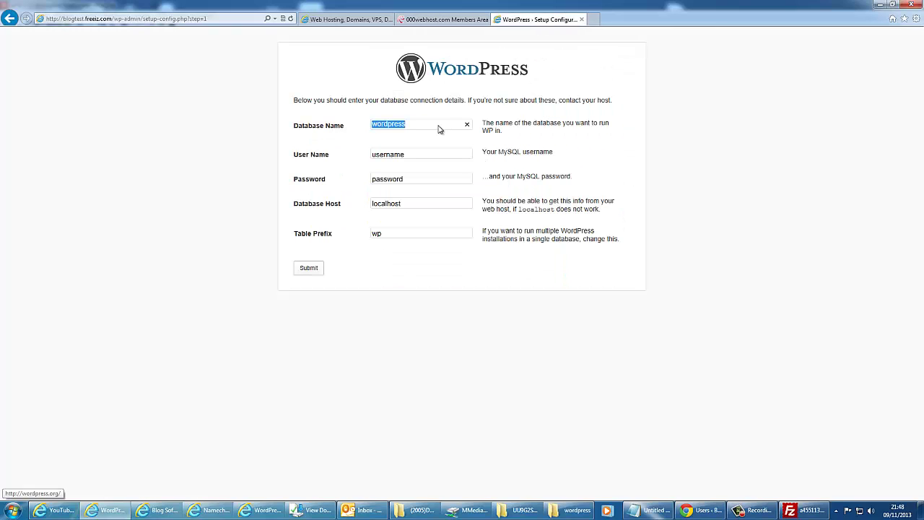
key(ctrl+v)
Step: Copy the MySQL user name into User Name and enter the database password
click(442, 19)
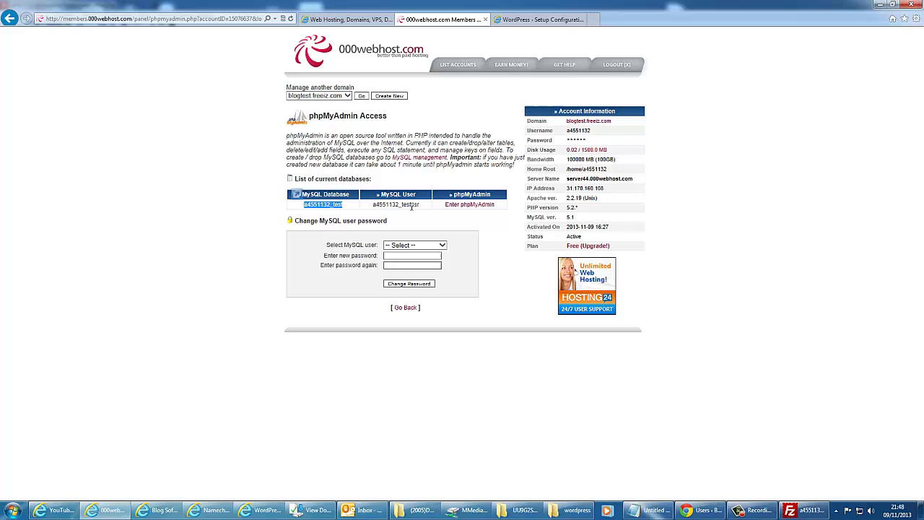
drag(423, 205, 364, 193)
key(ctrl+c)
click(539, 20)
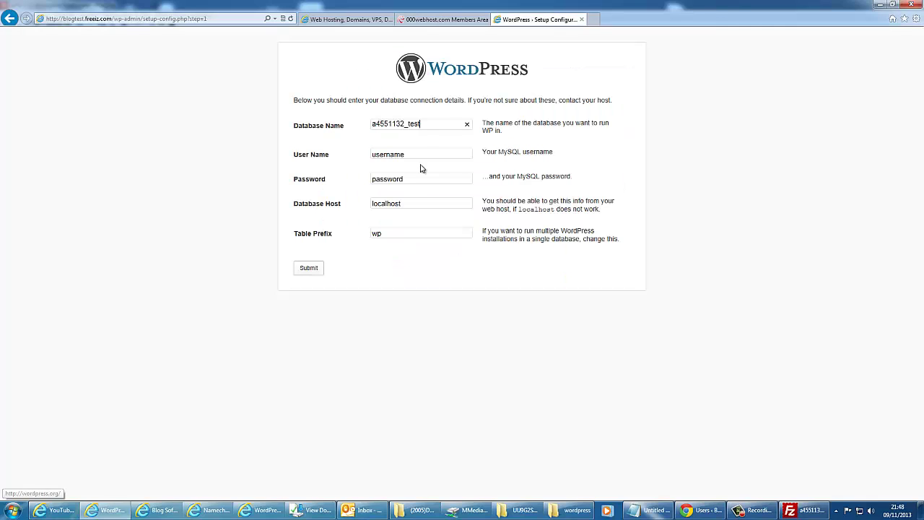
click(413, 153)
double_click(413, 153)
key(ctrl+v)
double_click(408, 181)
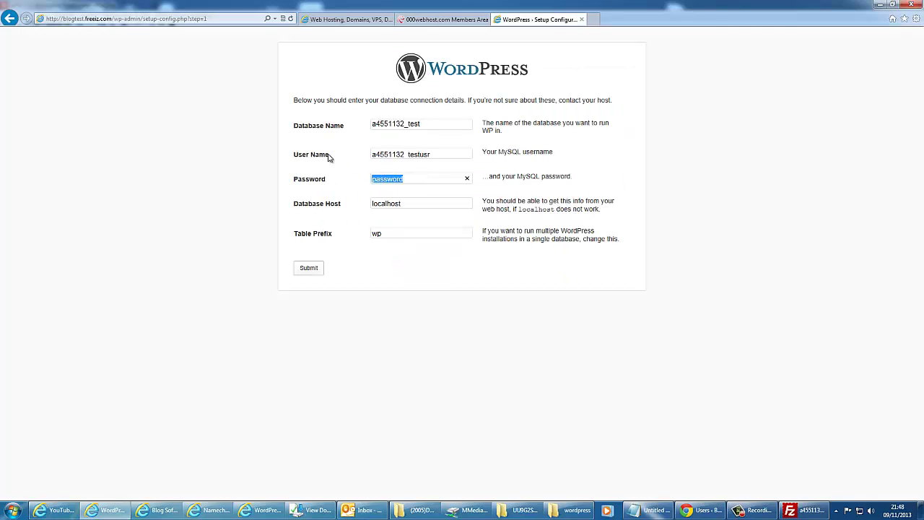
text(test123)
key(Tab)
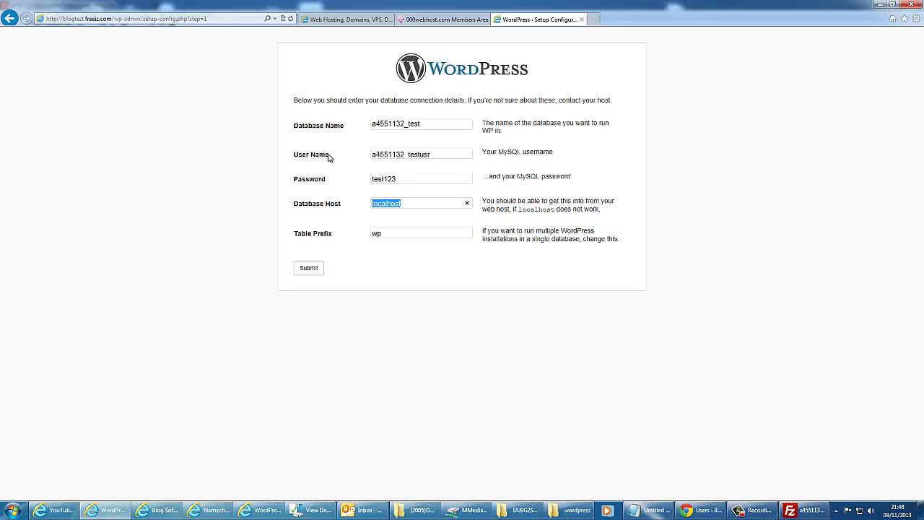
Step: Recheck the database in phpMyAdmin, then submit the connection details with localhost as host
click(446, 19)
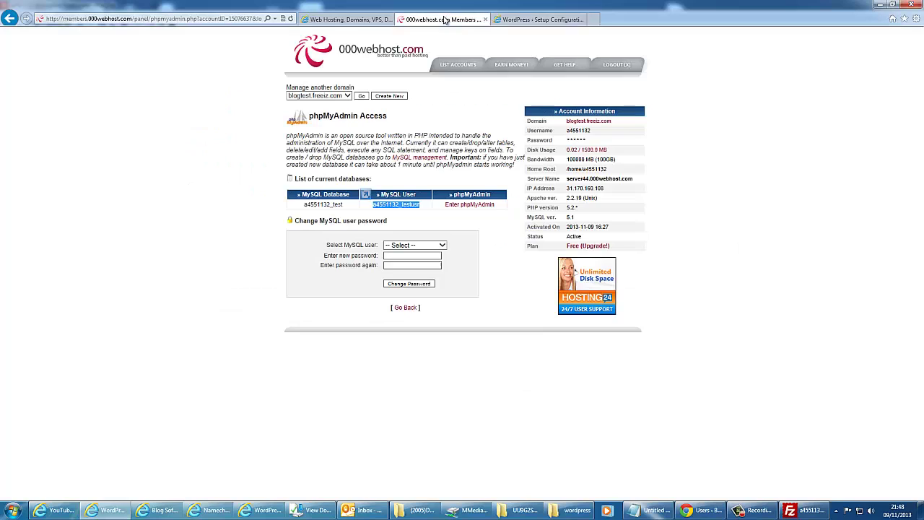
click(427, 182)
click(361, 96)
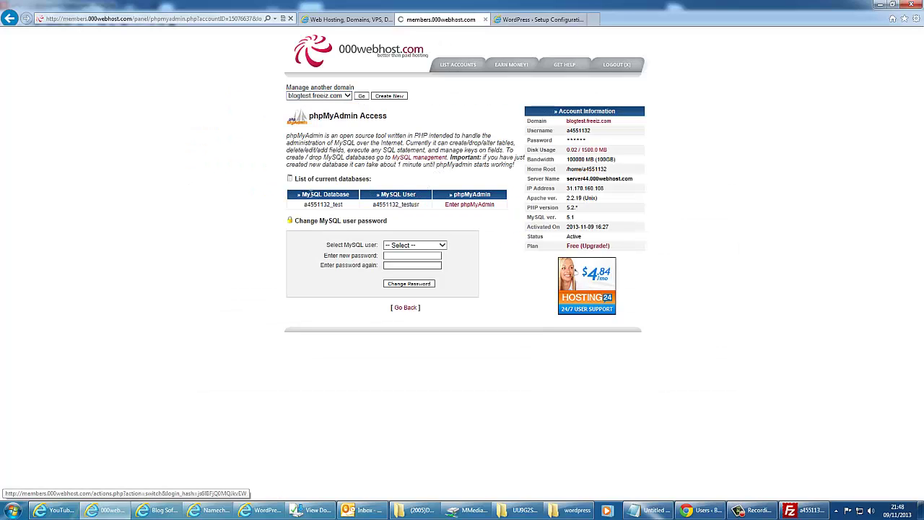
scroll(424, 372, down, 2)
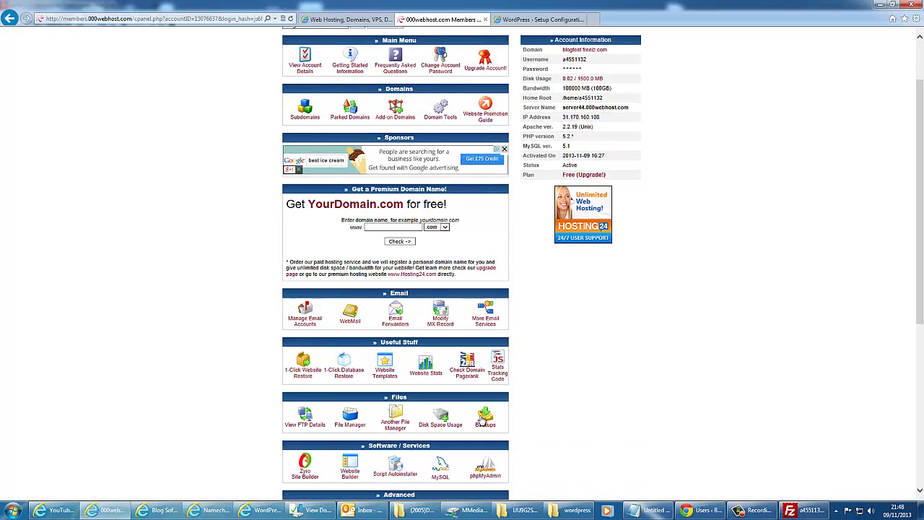
click(488, 473)
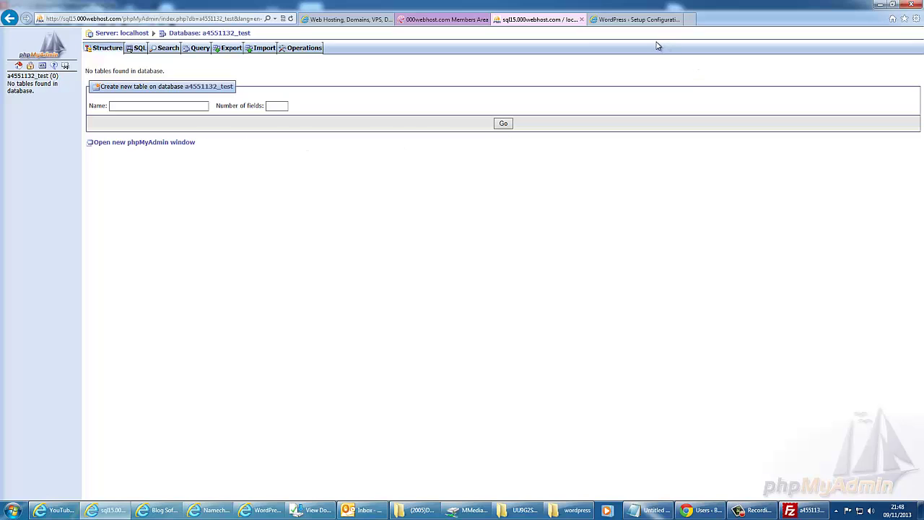
click(647, 19)
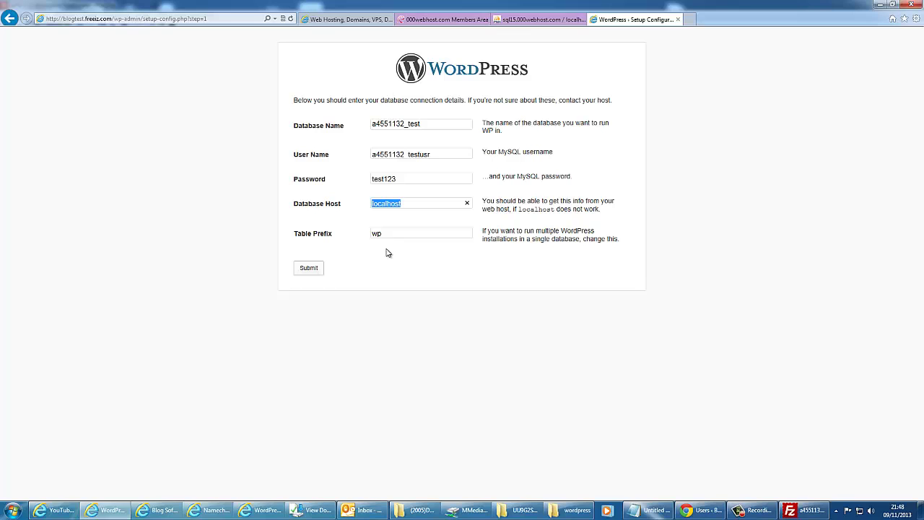
click(311, 273)
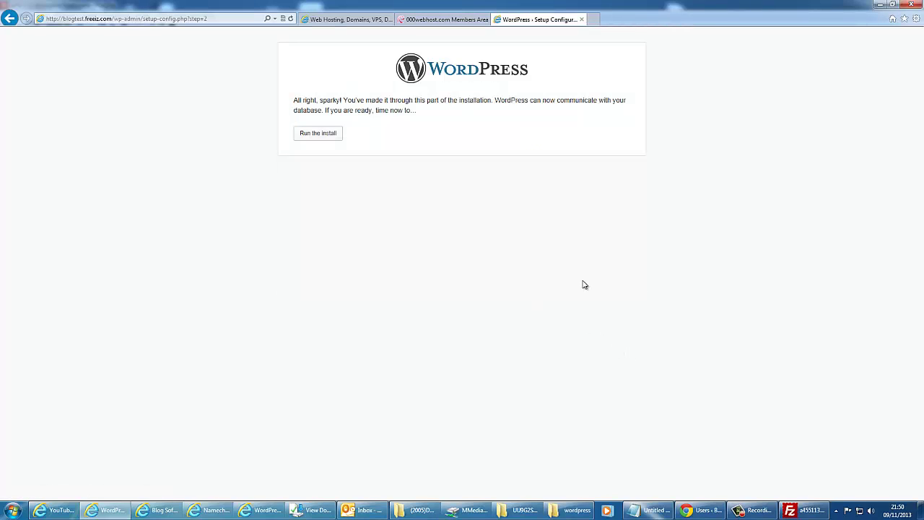
Step: Install WordPress with site title BensTechTips, an admin username, password and e-mail, then go to login
click(325, 135)
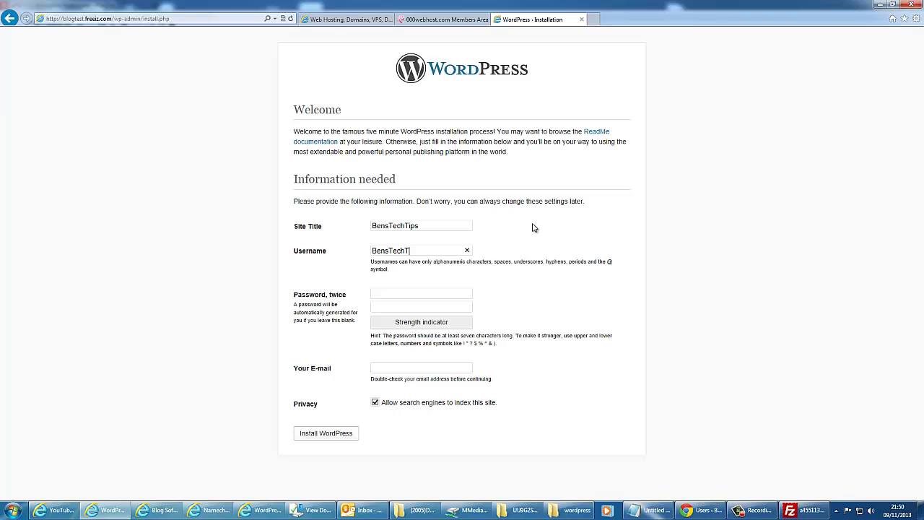
text(•••••)
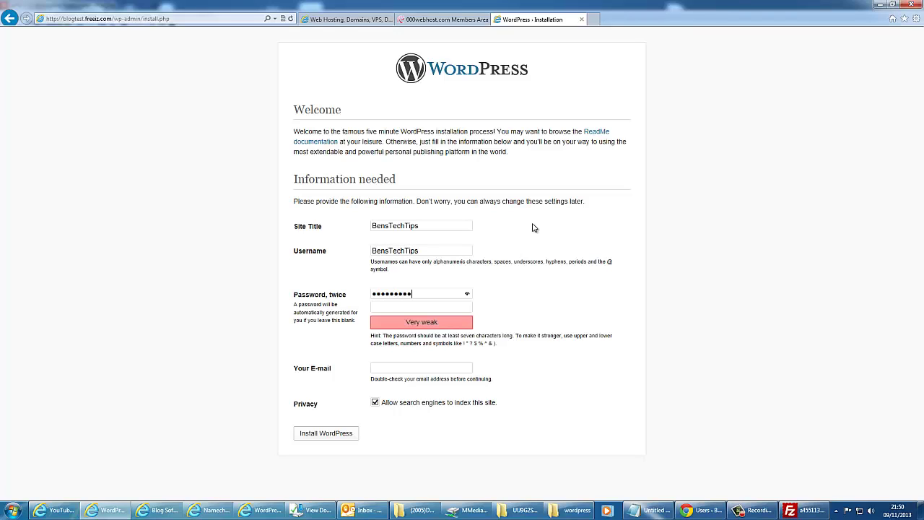
text(•••••••••)
key(Tab)
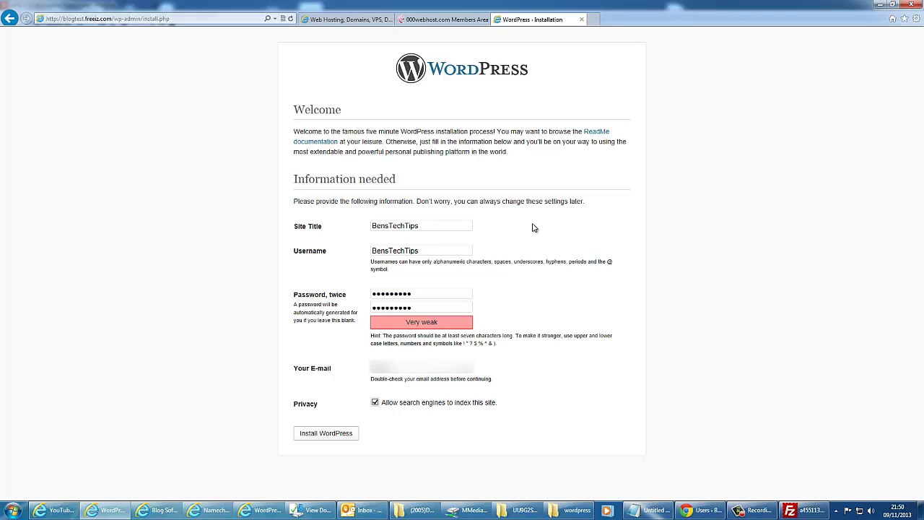
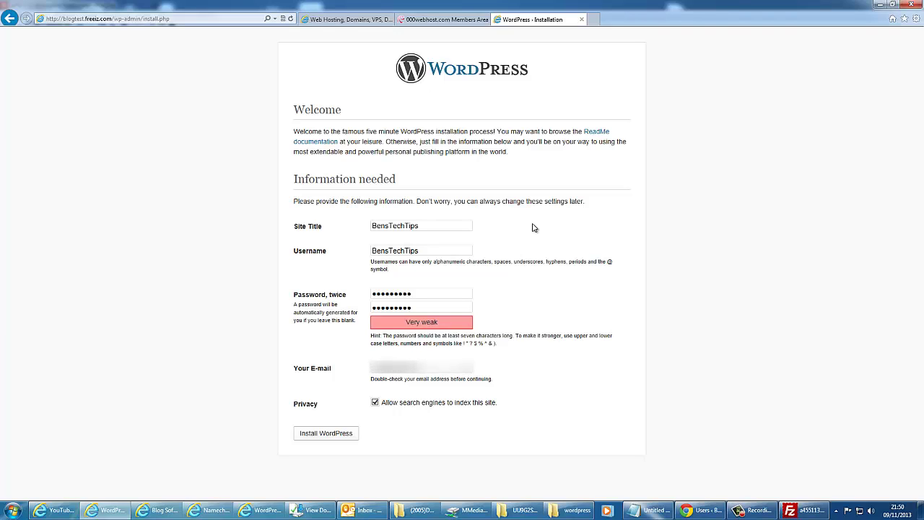
click(324, 433)
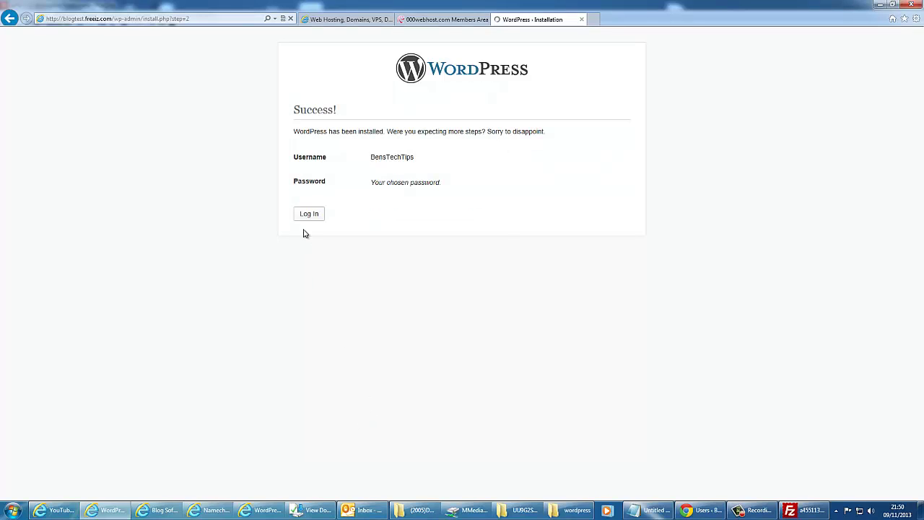
click(308, 215)
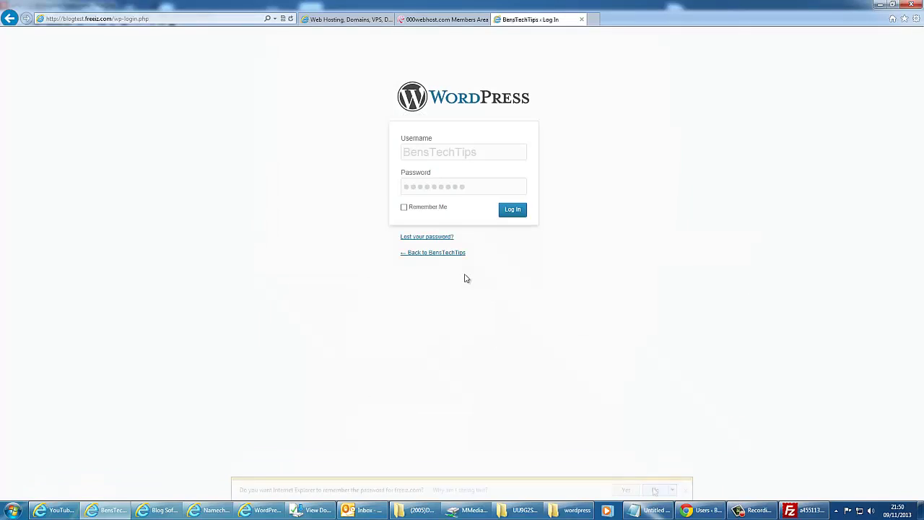
Step: Log in to the dashboard and view blogtest.freeiz.com's Hello world! post in another tab
key(Return)
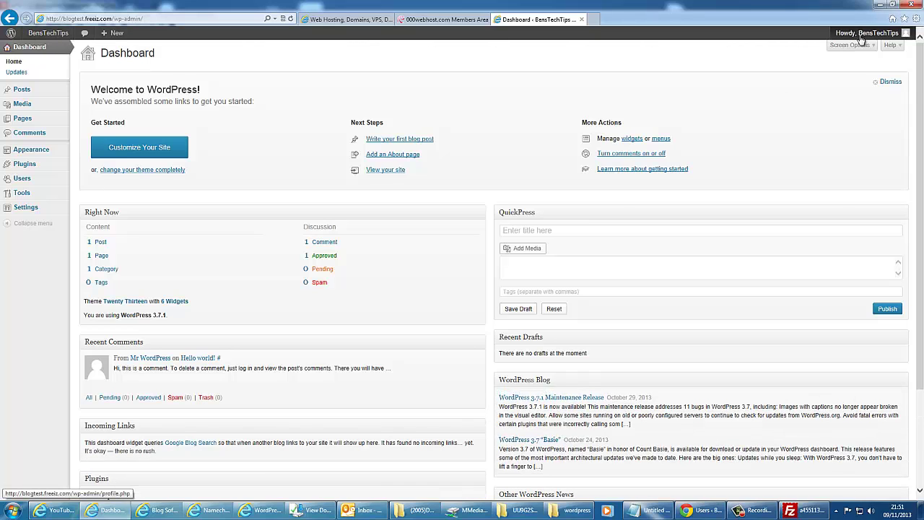
mouse_move(818, 42)
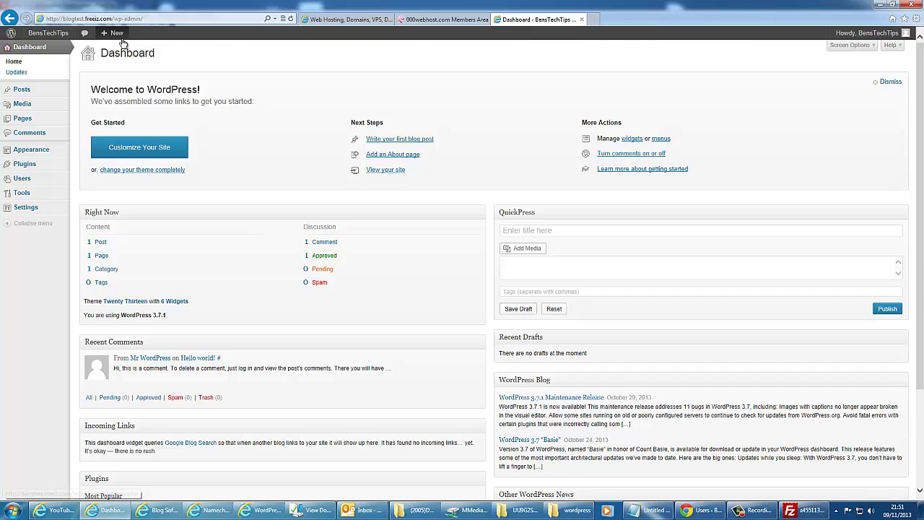
click(113, 19)
drag(113, 18, 67, 19)
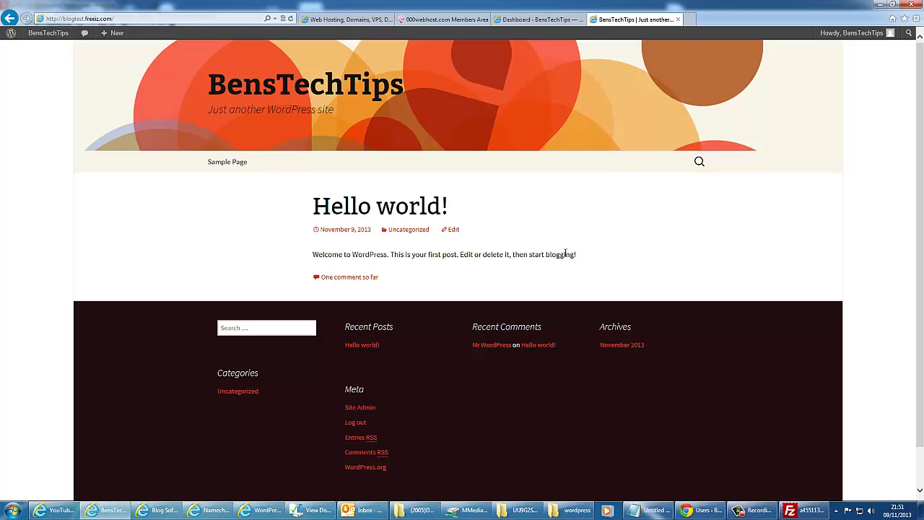
click(538, 19)
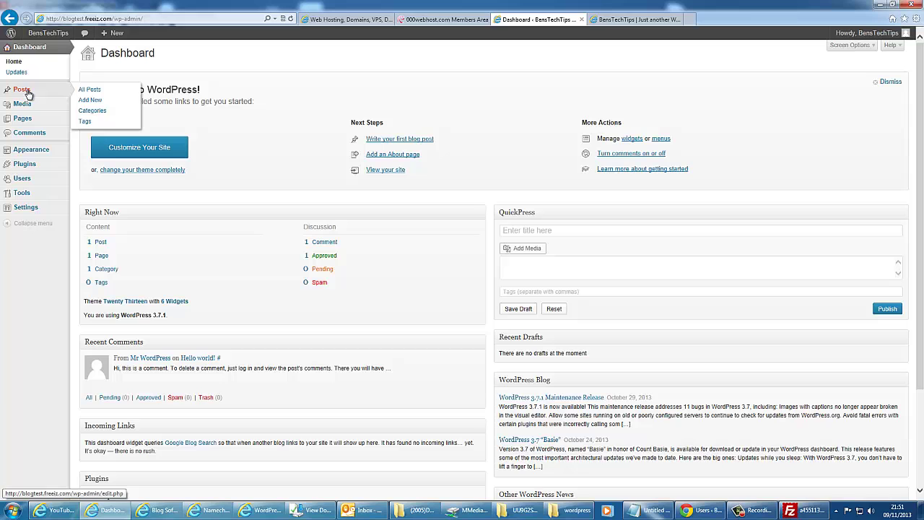